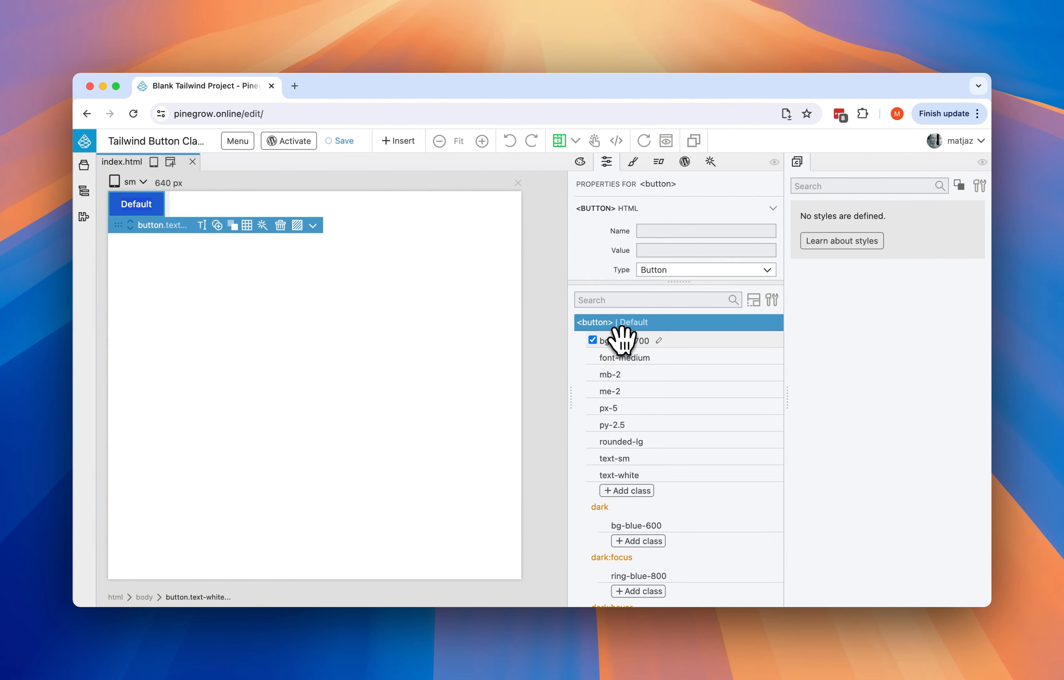
# - Review the Default button's Tailwind classes, including its dark and focus variants, and switch to the visual property controls
pyautogui.scroll(-3, 628, 369)
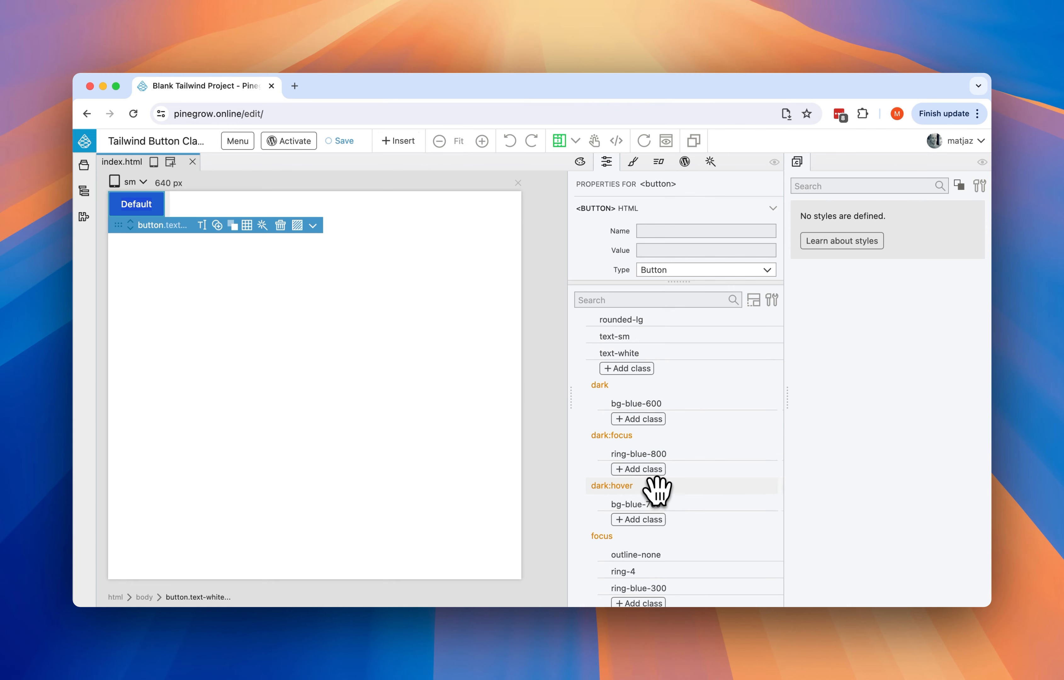
pyautogui.scroll(3, 658, 491)
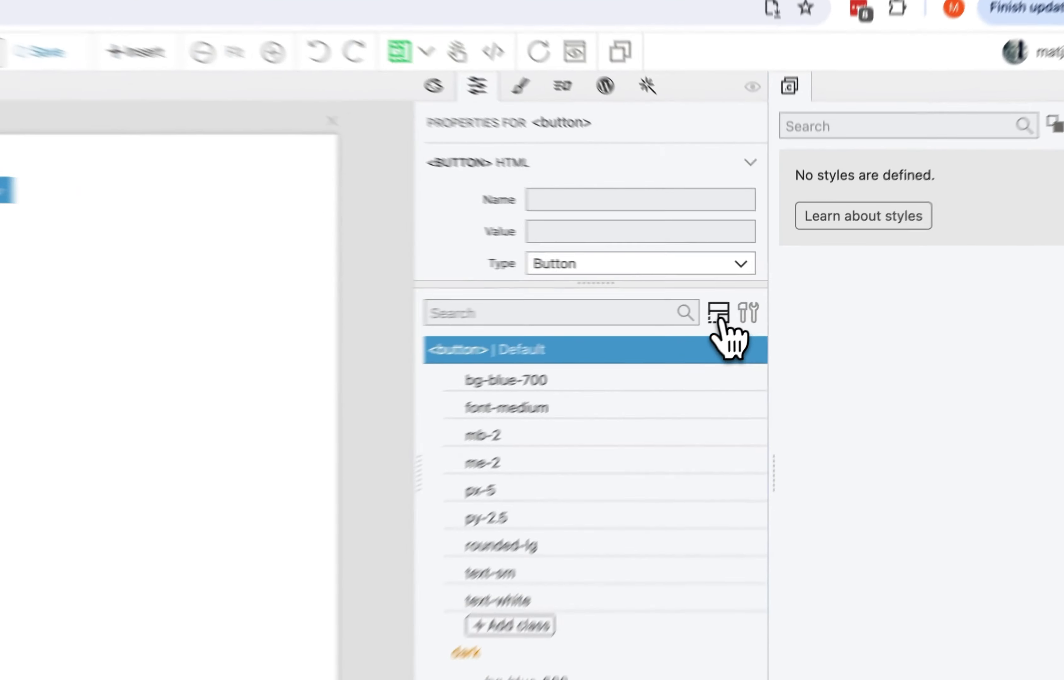
pyautogui.click(754, 300)
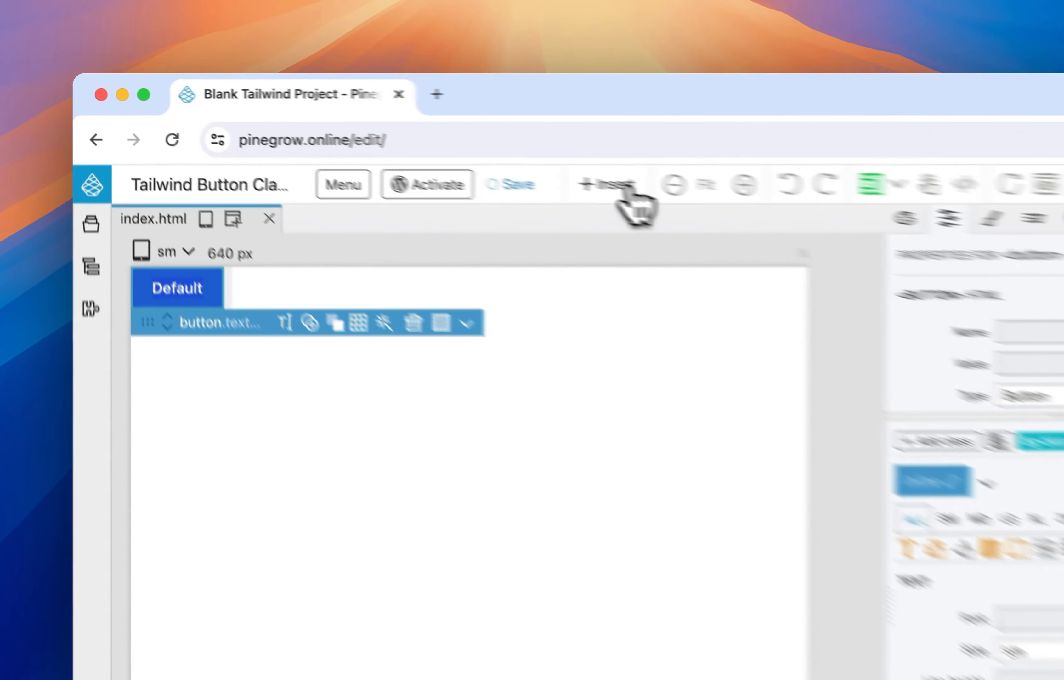
# - Insert a plain HTML button element beside the Default button on the page
pyautogui.click(410, 141)
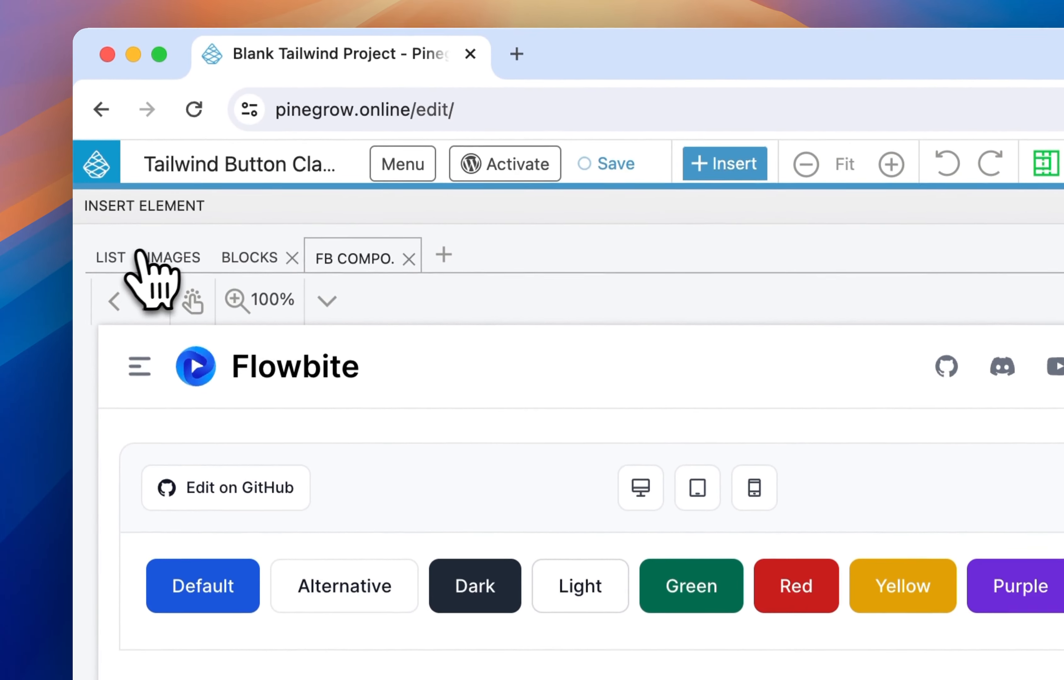
pyautogui.click(119, 299)
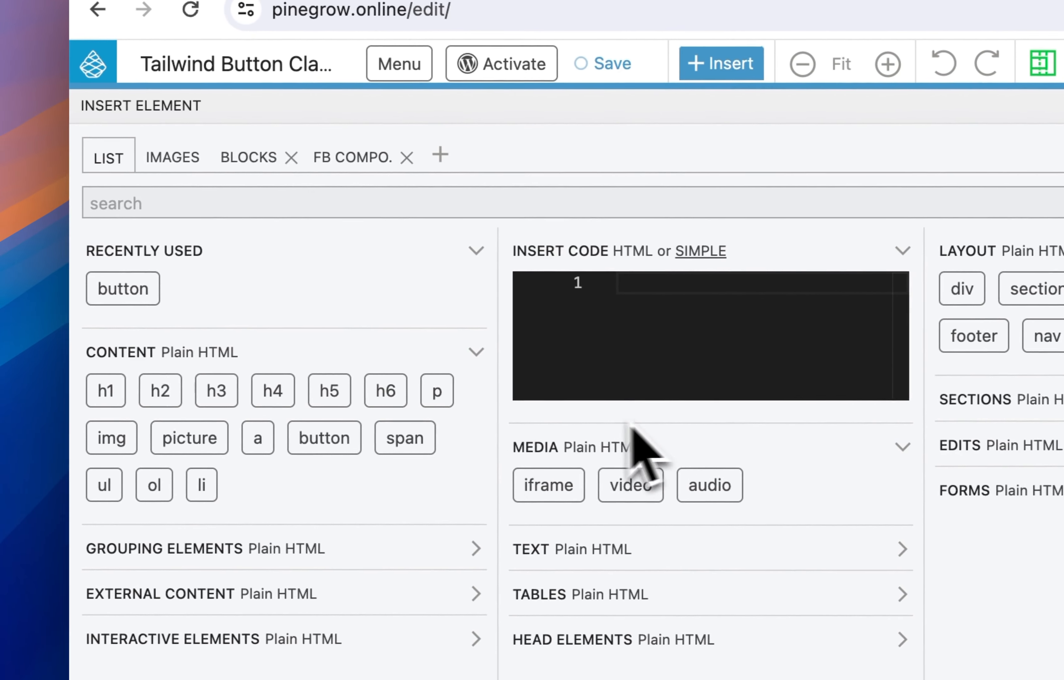
pyautogui.moveTo(313, 431); pyautogui.dragTo(219, 231)
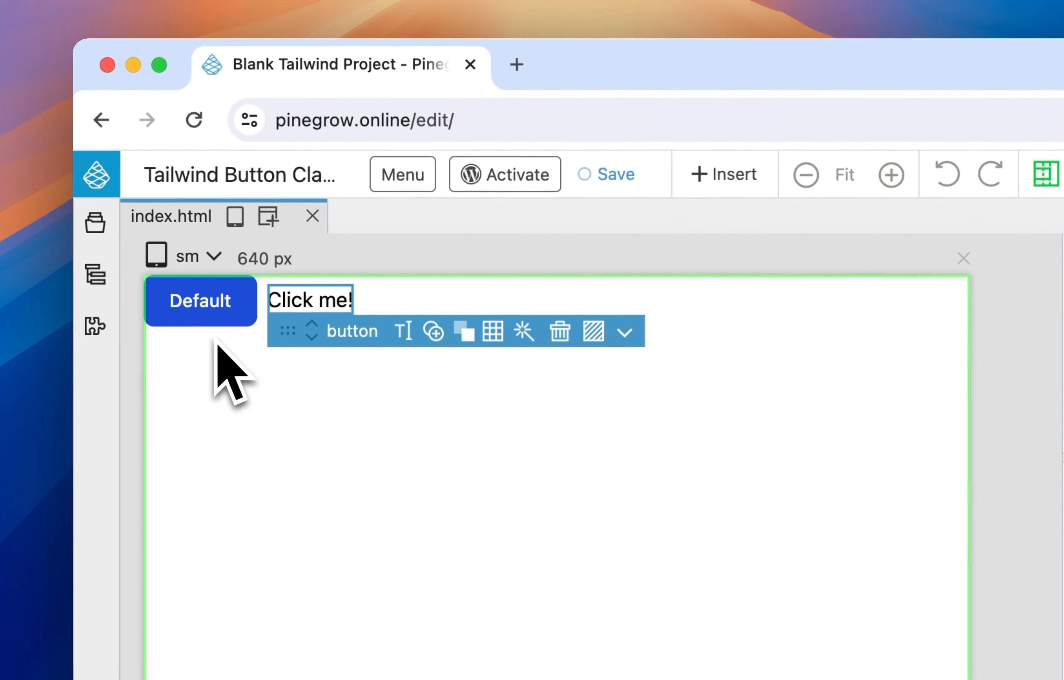
# - Select the Default button and filter its class list by "blue"
pyautogui.doubleClick(203, 316)
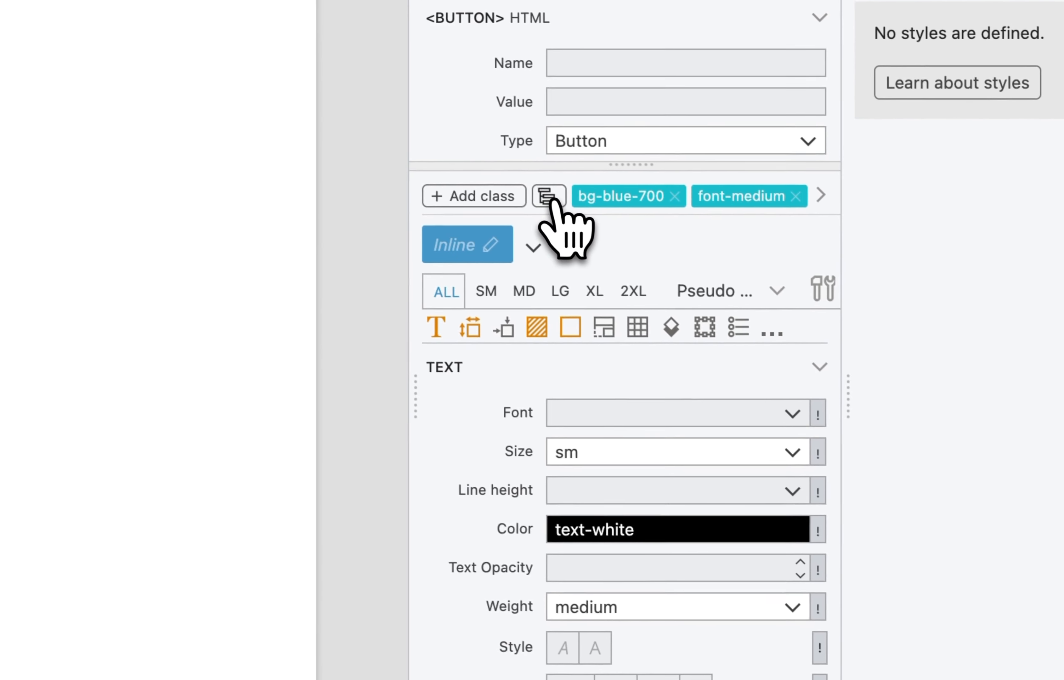
pyautogui.click(549, 197)
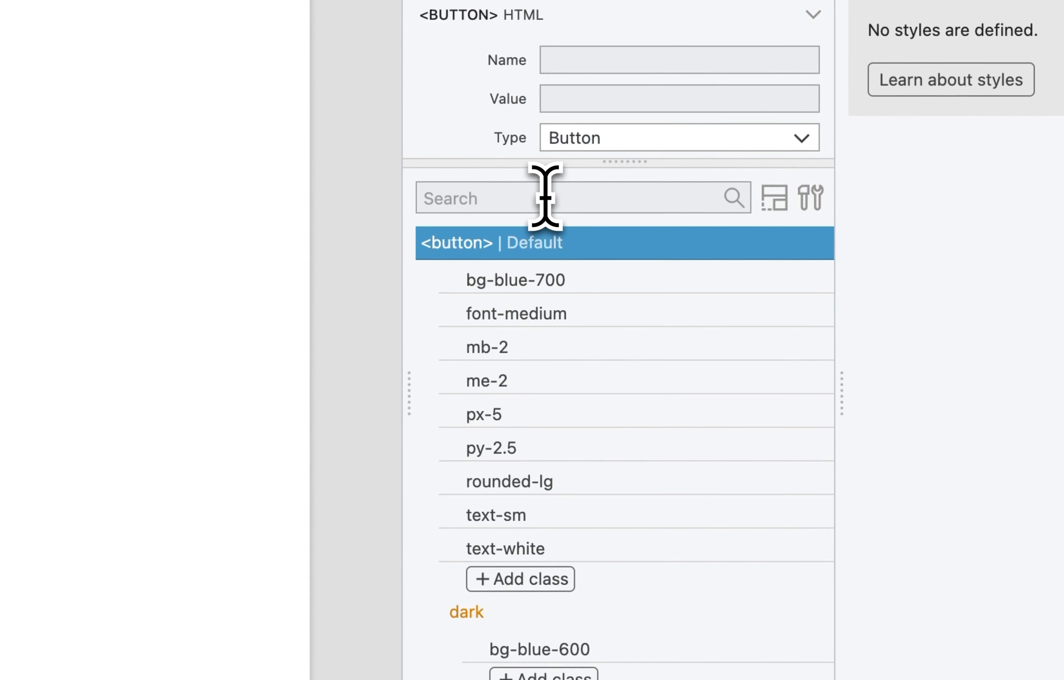
pyautogui.write('bl')
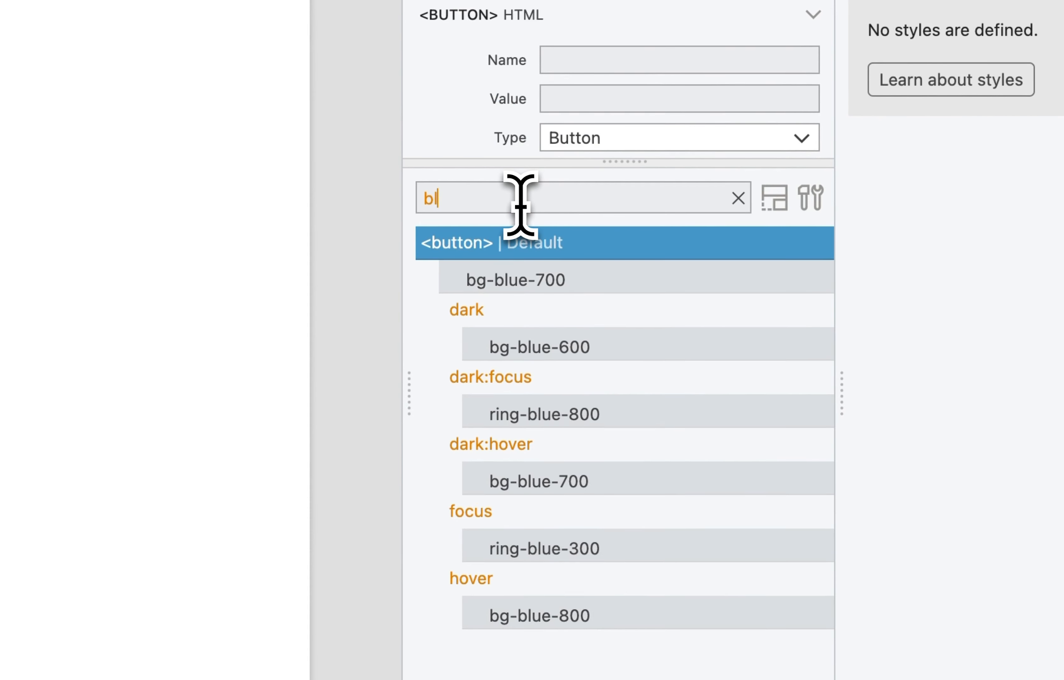
pyautogui.write('ue')
# - Select all the filtered blue classes of the Default button, from bg-blue-700 to hover bg-blue-800, and copy them with variants
pyautogui.moveTo(528, 283)
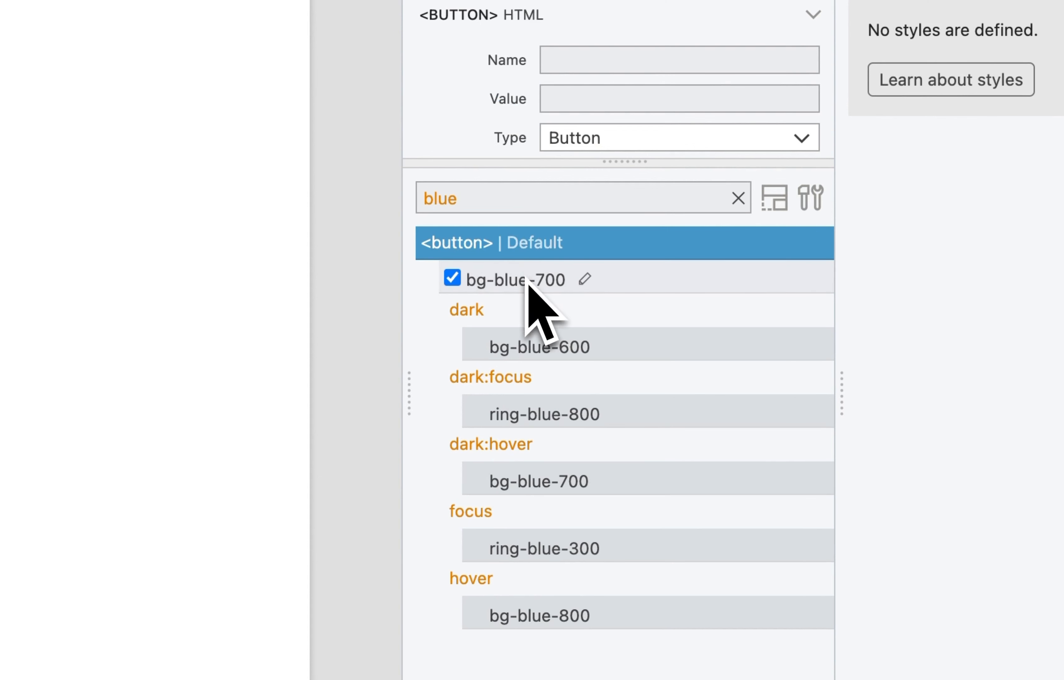
pyautogui.click(650, 283)
pyautogui.click(643, 348)
pyautogui.click(649, 423)
pyautogui.click(648, 488)
pyautogui.click(654, 550)
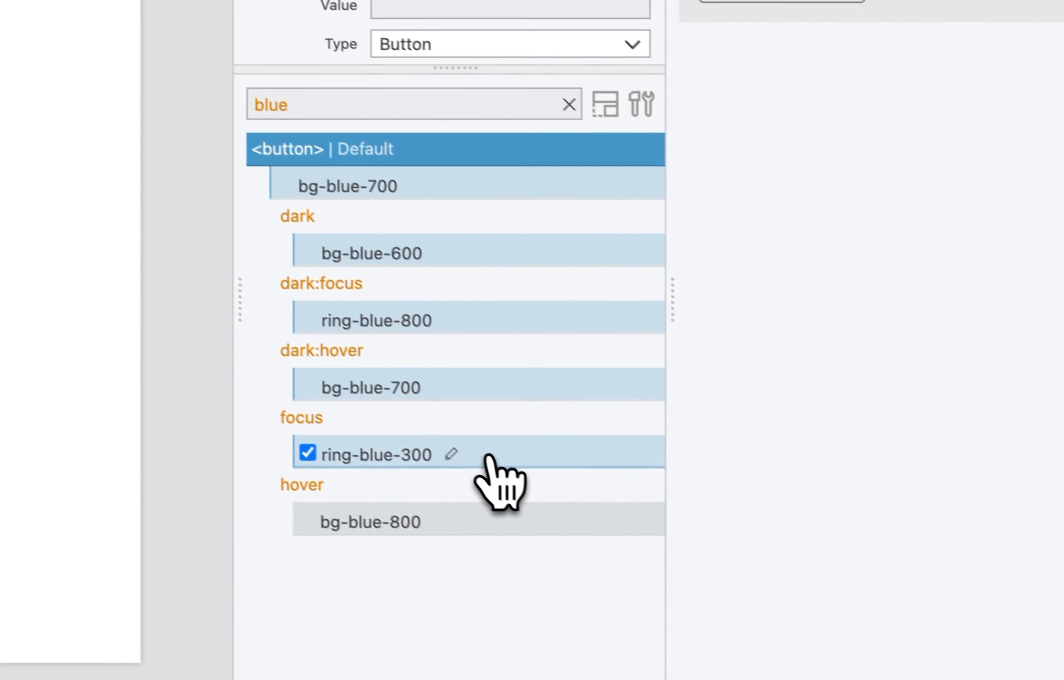
pyautogui.click(496, 526)
pyautogui.rightClick(478, 182)
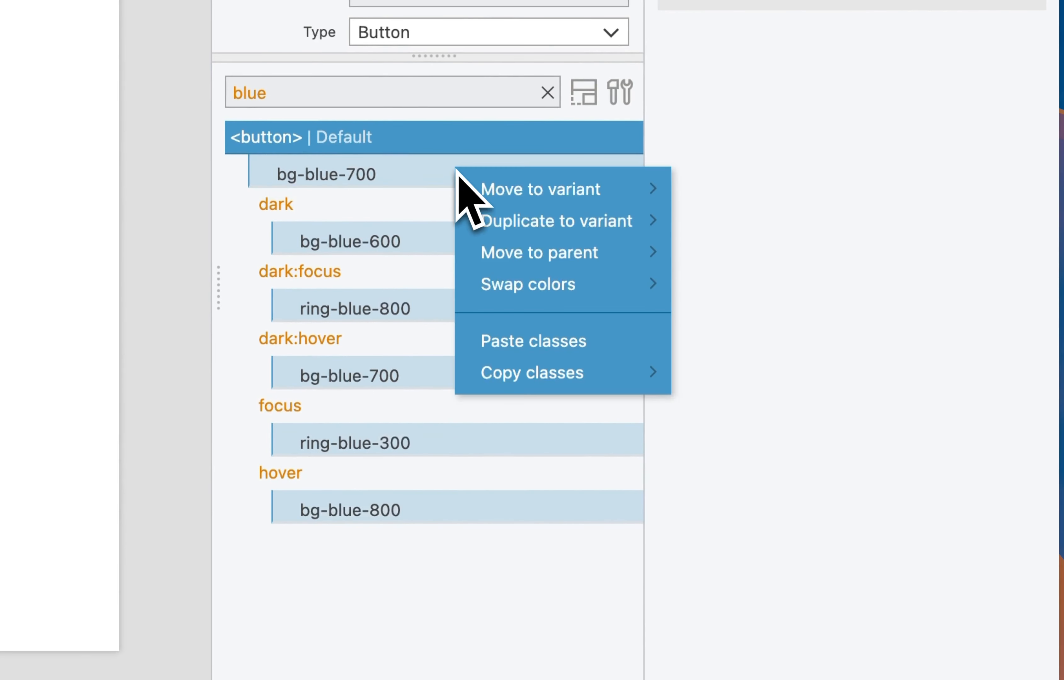
pyautogui.moveTo(555, 365)
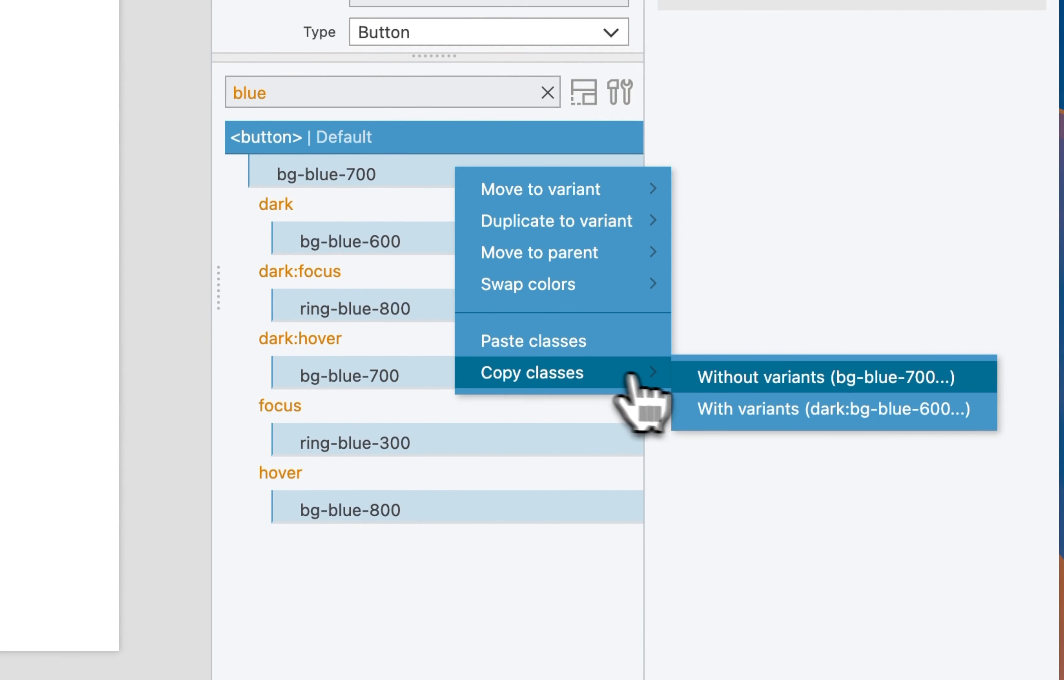
pyautogui.click(756, 414)
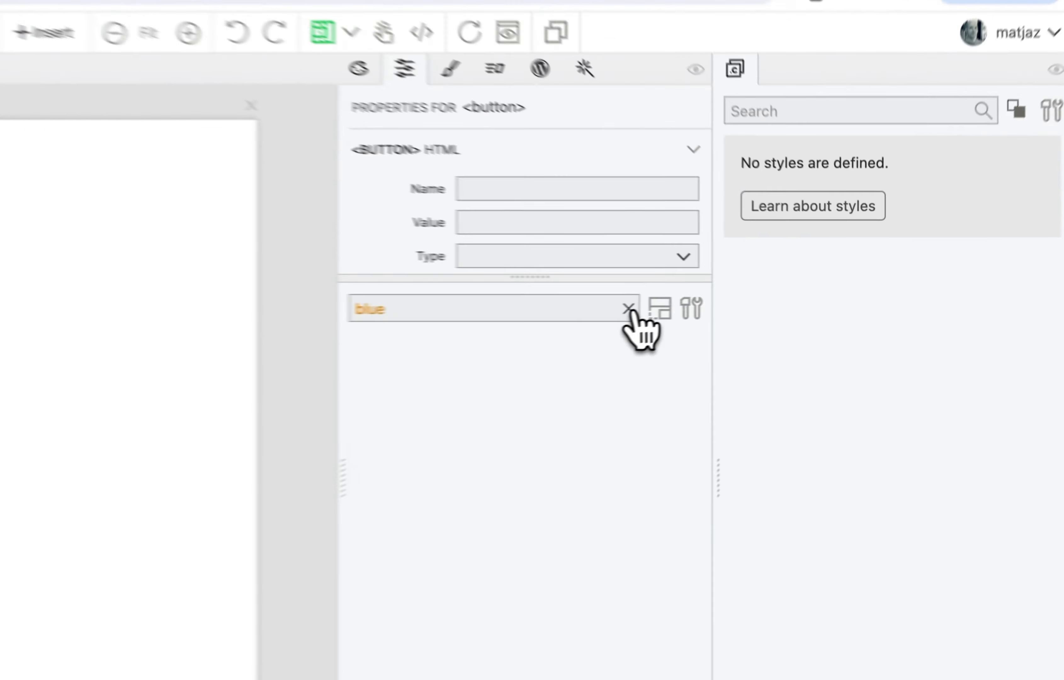
# - Clear the class filter and paste the copied blue classes onto the Click me! button
pyautogui.click(735, 300)
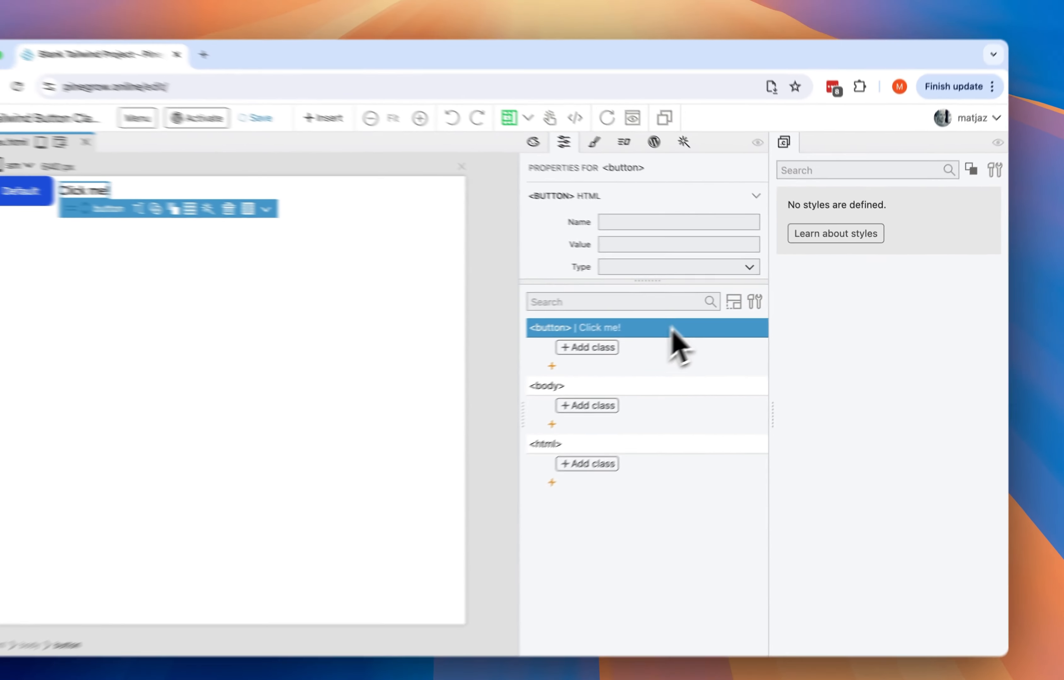
pyautogui.press('super+v')
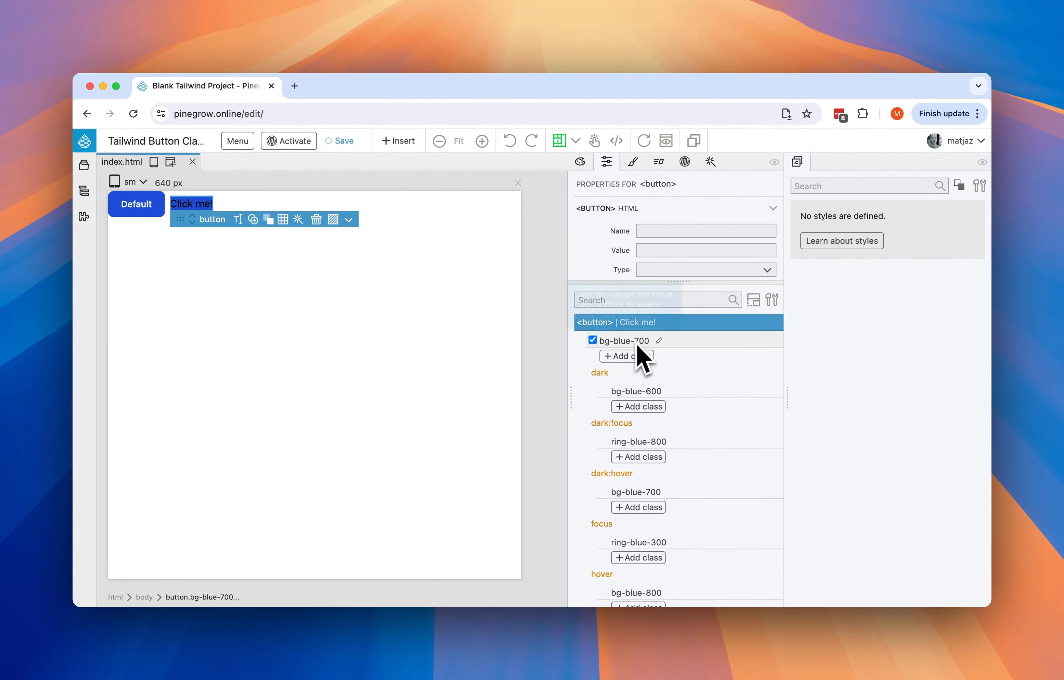
pyautogui.scroll(-3, 636, 349)
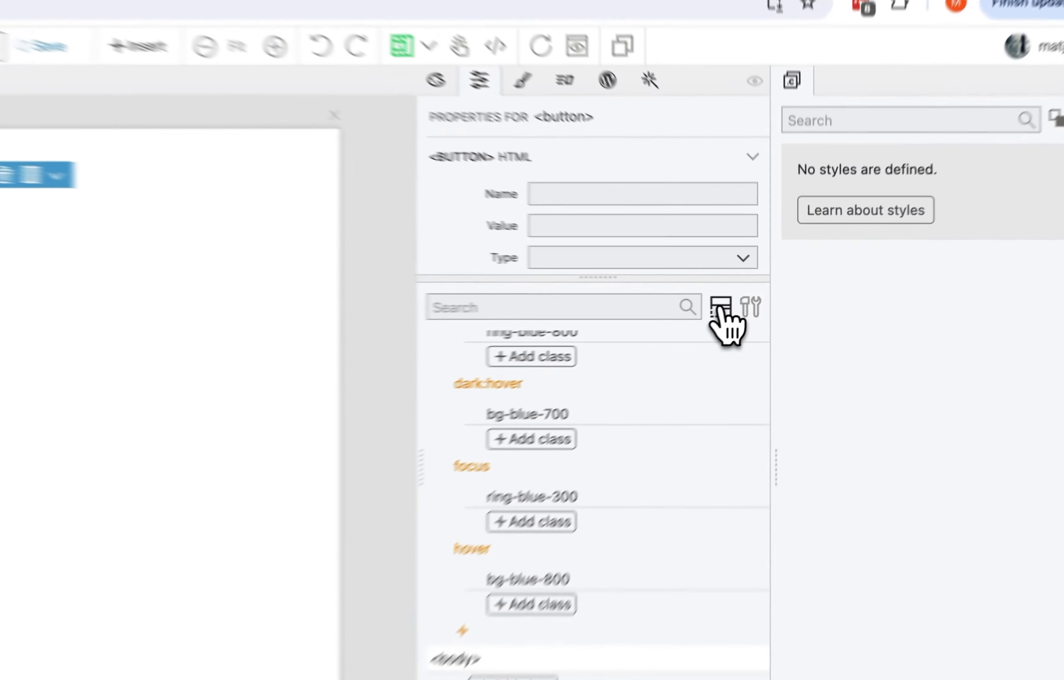
# - Create a component style with the selector .button-blue from the Click me! button's classes
pyautogui.click(754, 300)
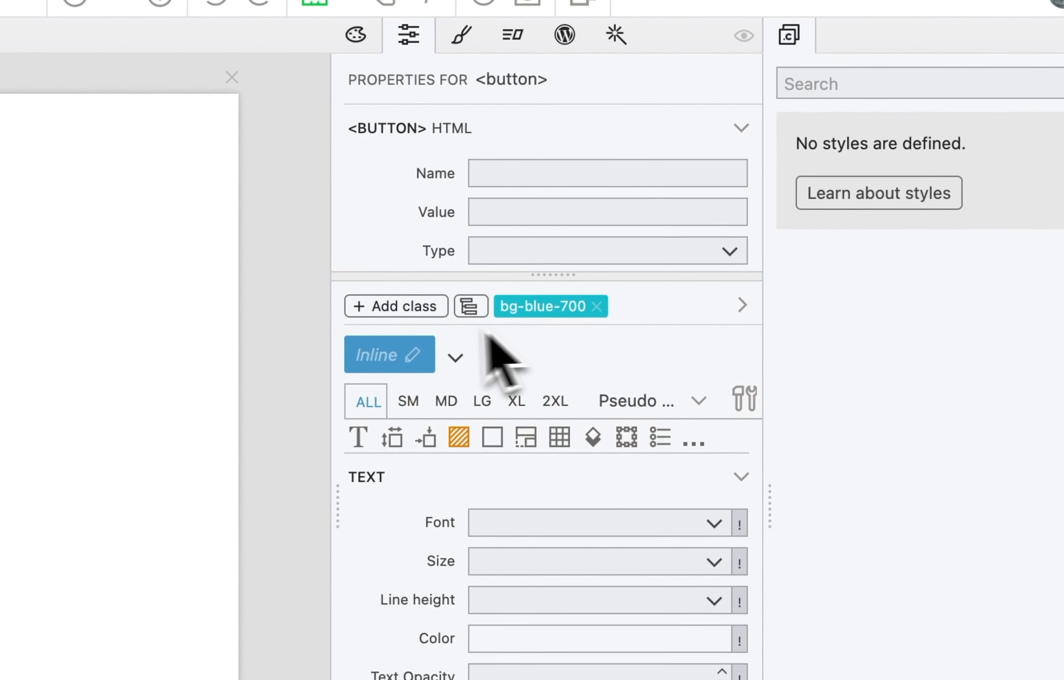
pyautogui.click(414, 356)
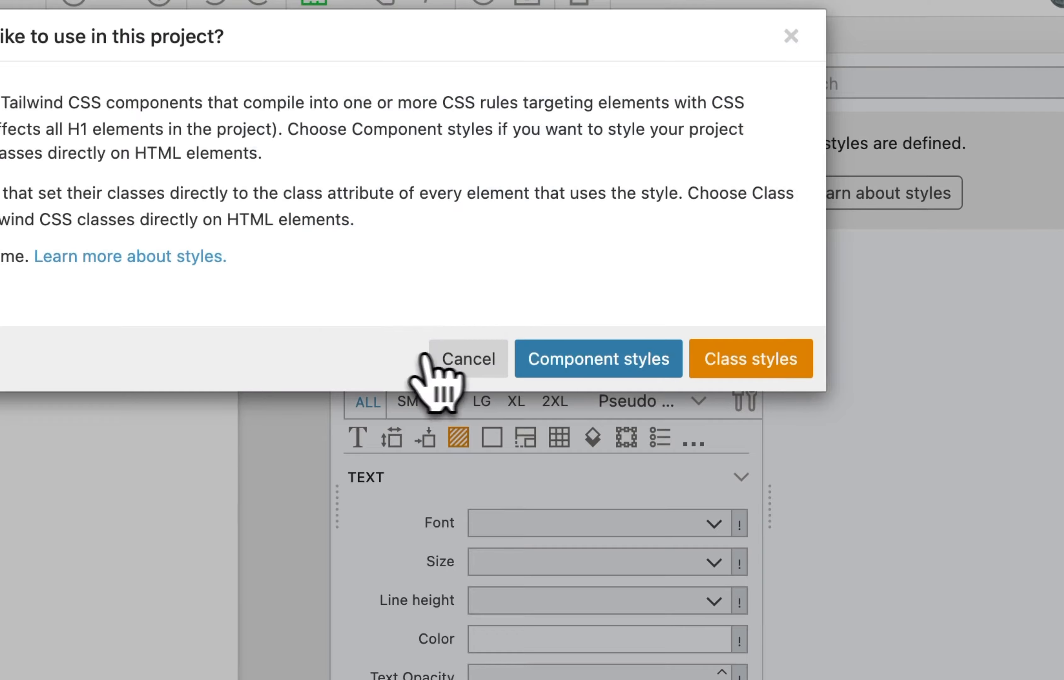
pyautogui.click(573, 360)
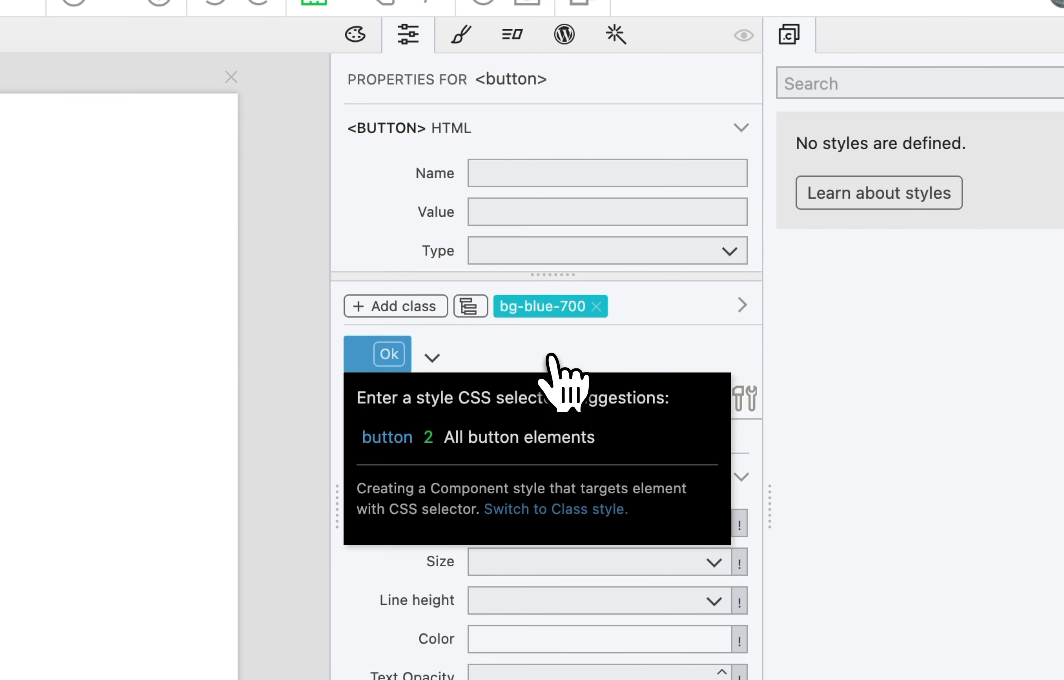
pyautogui.write('.button-')
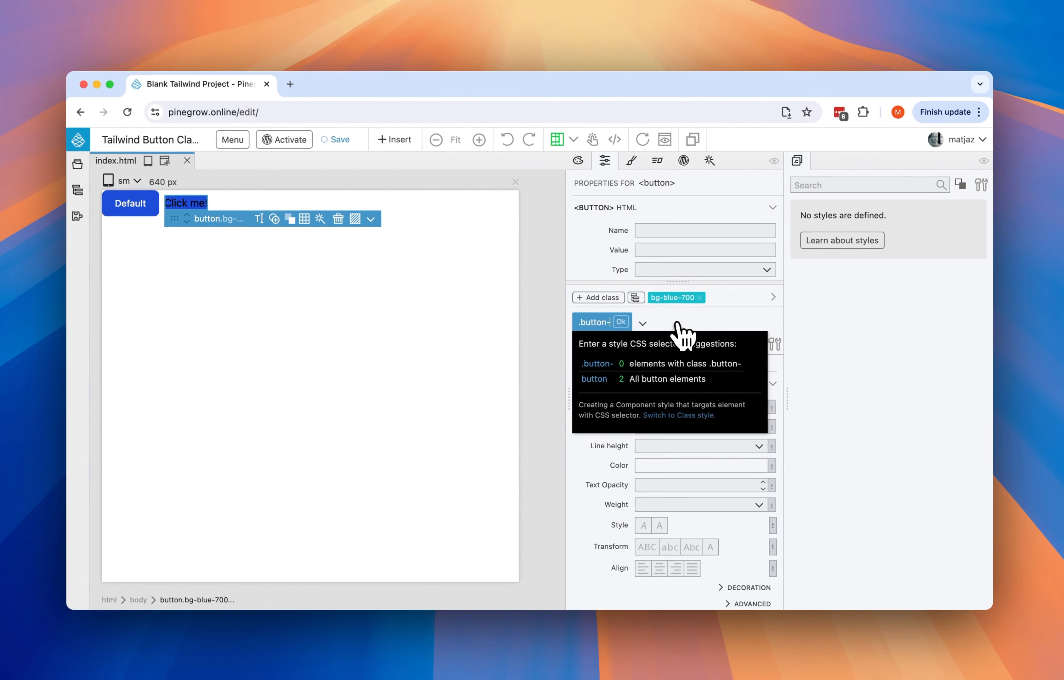
pyautogui.write('blue')
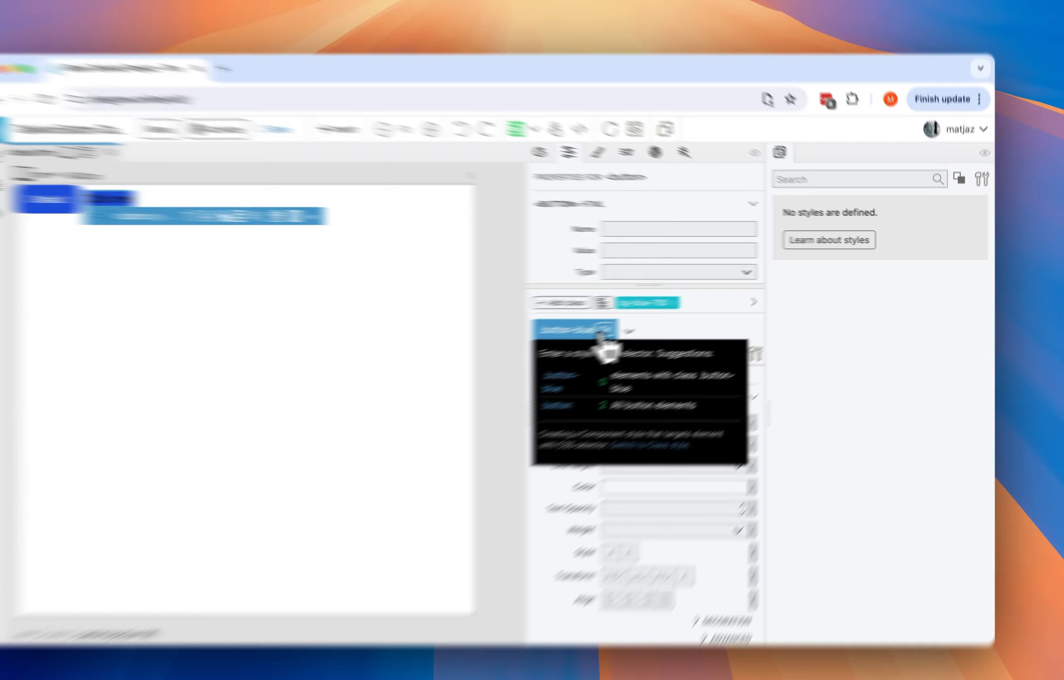
pyautogui.press('Return')
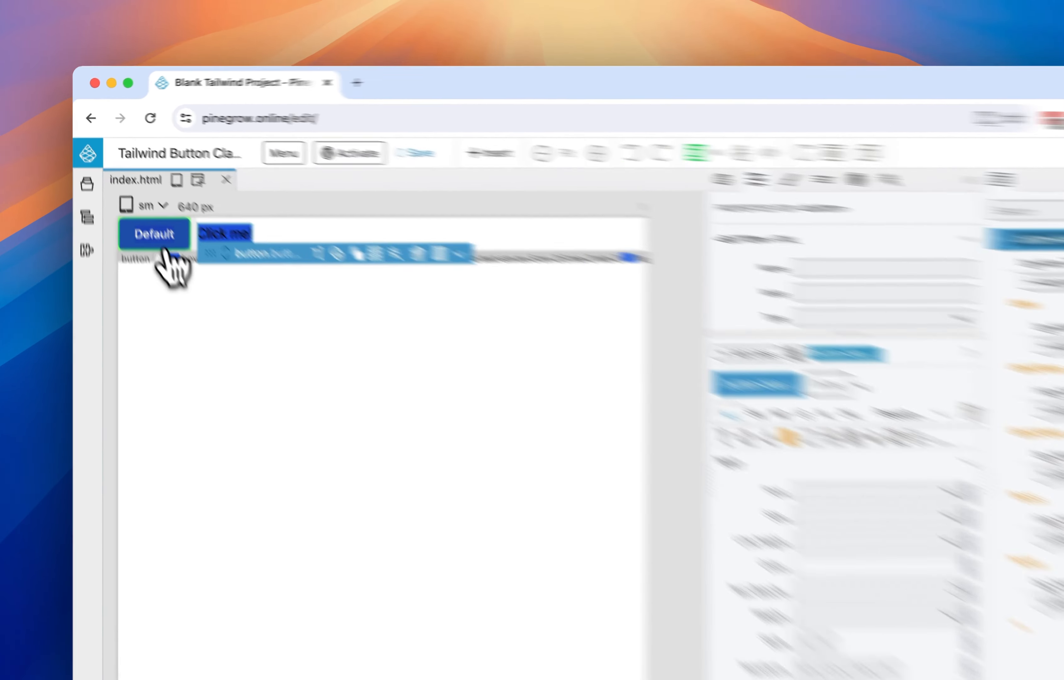
# - Select the Default button again and narrow its class list to "blue"
pyautogui.click(152, 206)
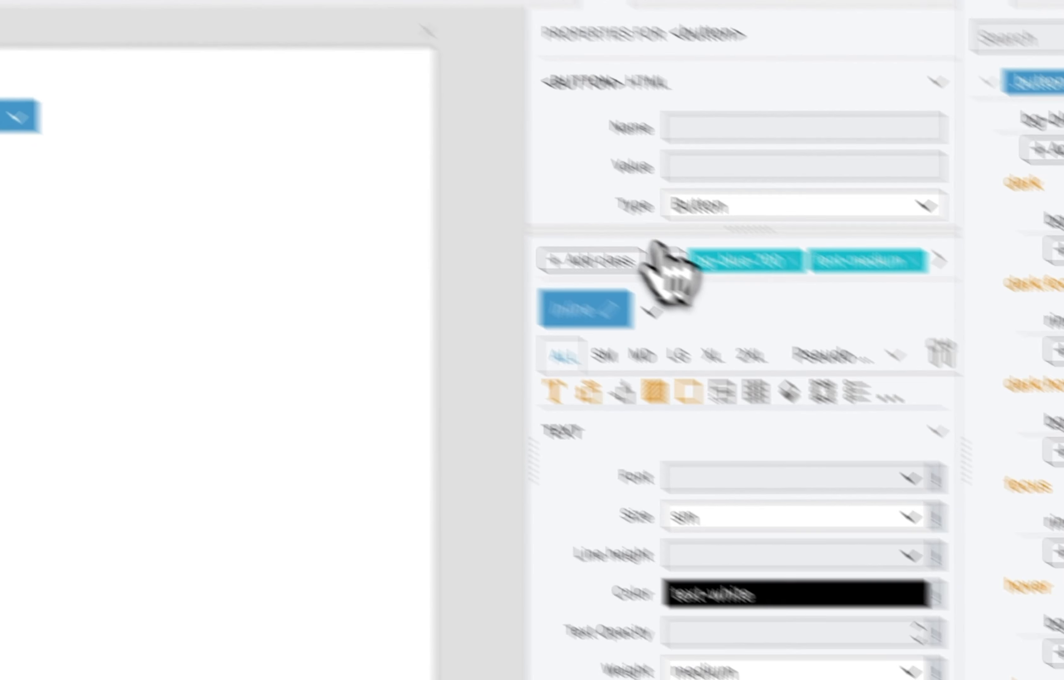
pyautogui.click(668, 260)
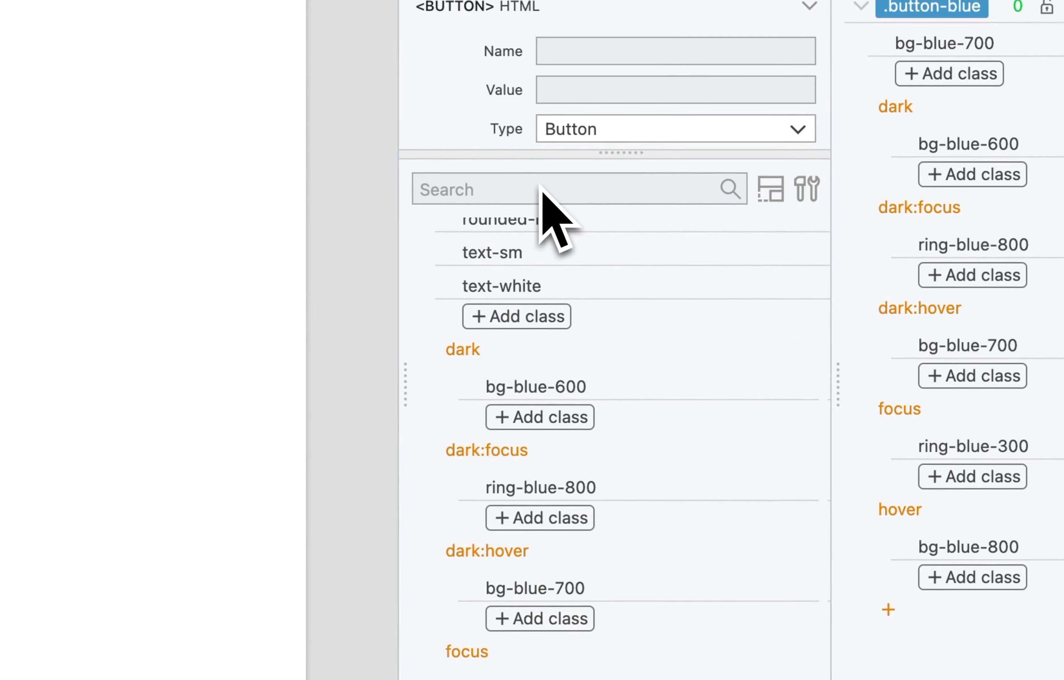
pyautogui.scroll(5, 668, 318)
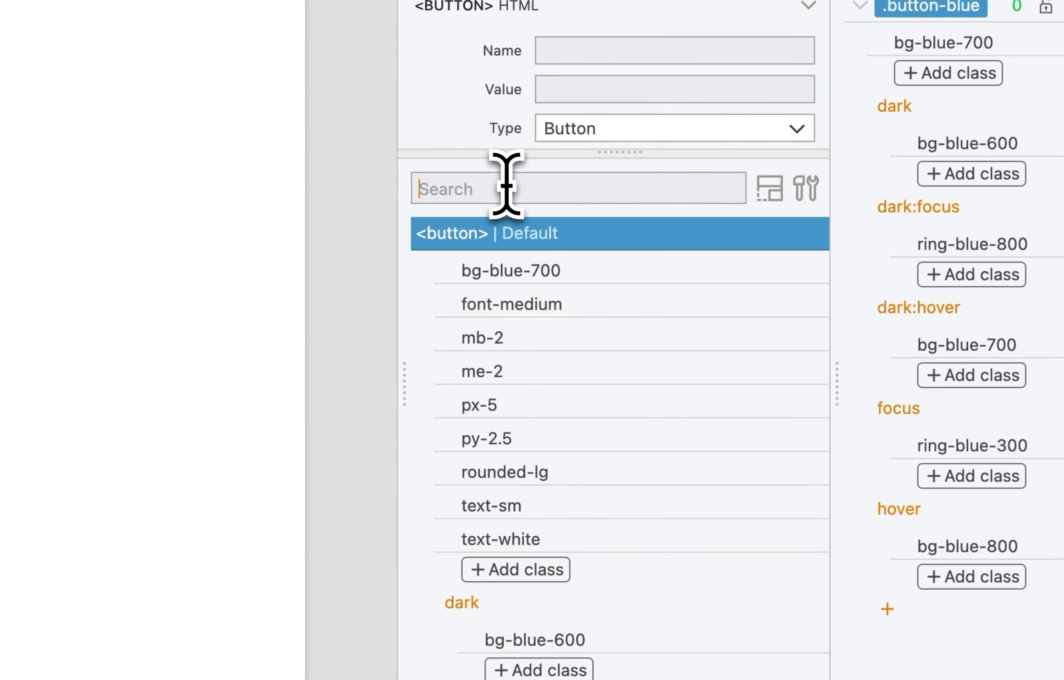
pyautogui.write('blue')
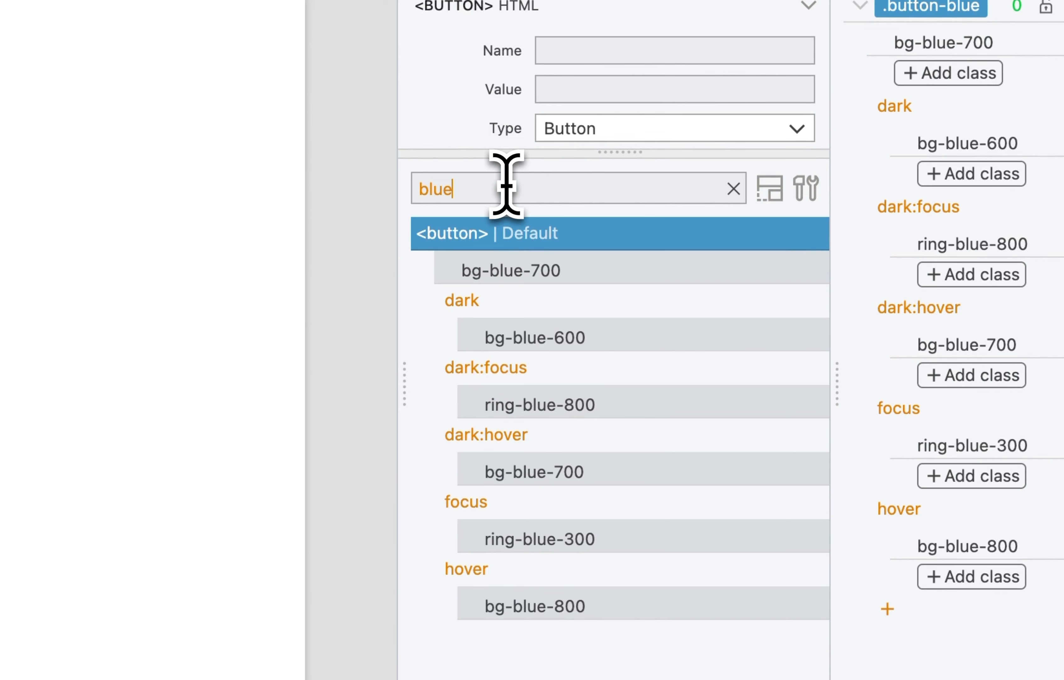
# - Disable bg-blue-700 and the blue dark, dark:focus, dark:hover, focus and hover variant classes on the Default button
pyautogui.moveTo(548, 262)
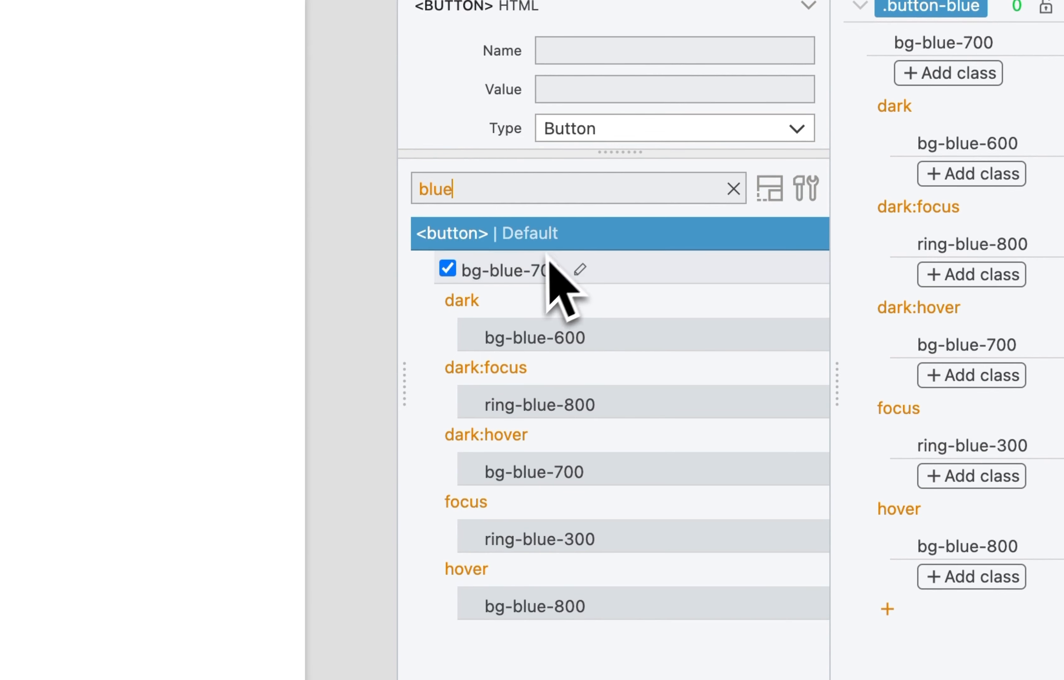
pyautogui.click(448, 269)
pyautogui.click(471, 336)
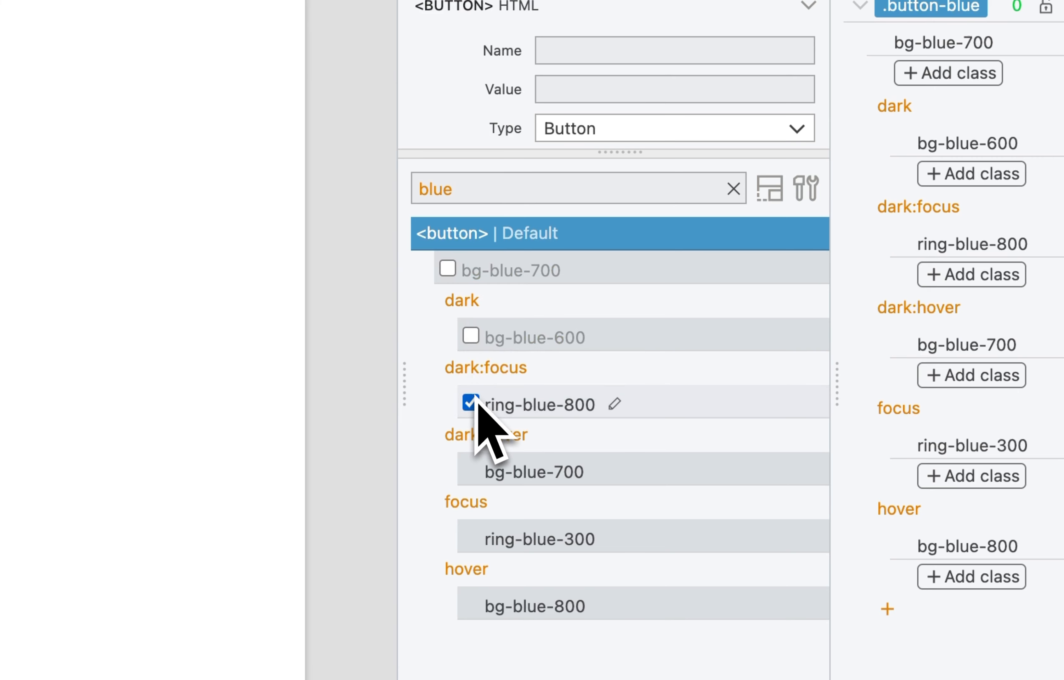
pyautogui.click(471, 471)
pyautogui.moveTo(471, 540)
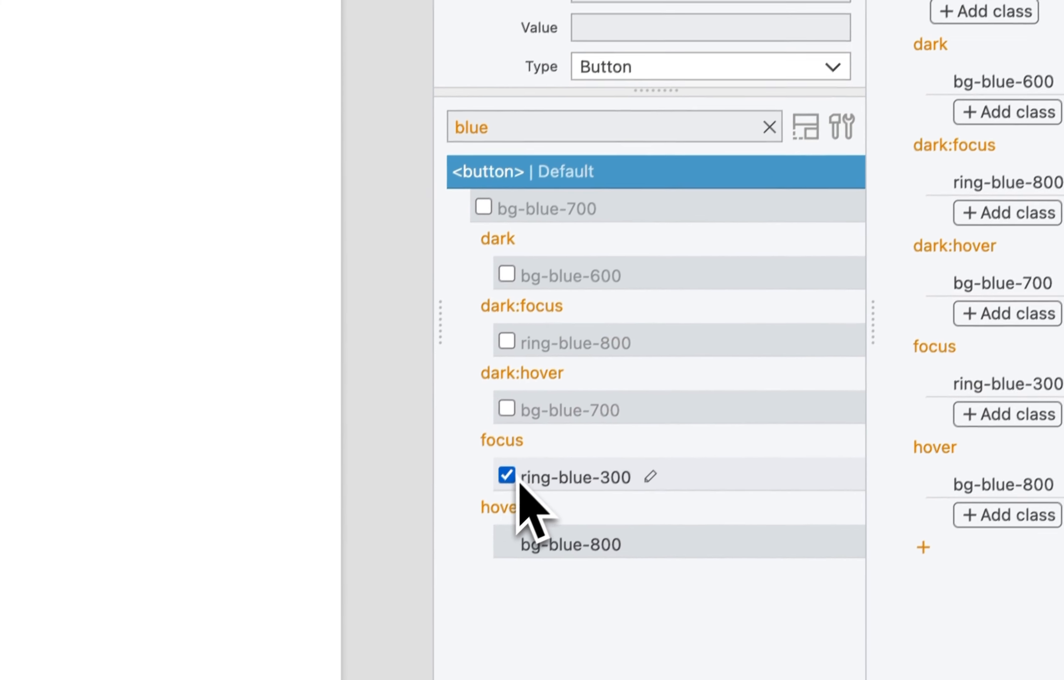
pyautogui.click(516, 462)
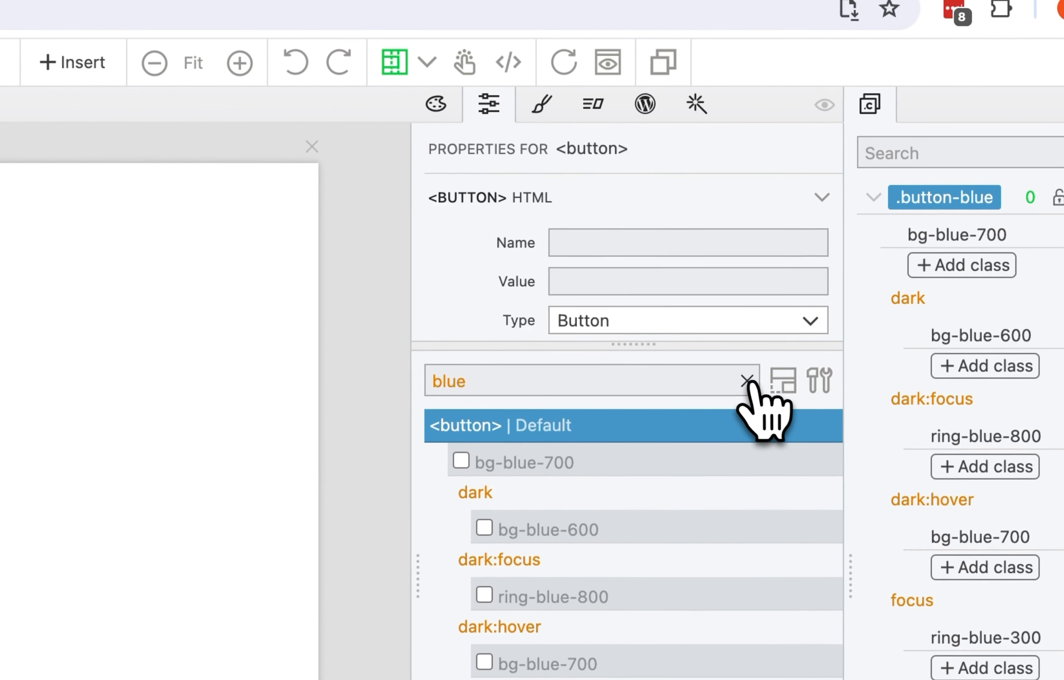
pyautogui.click(747, 381)
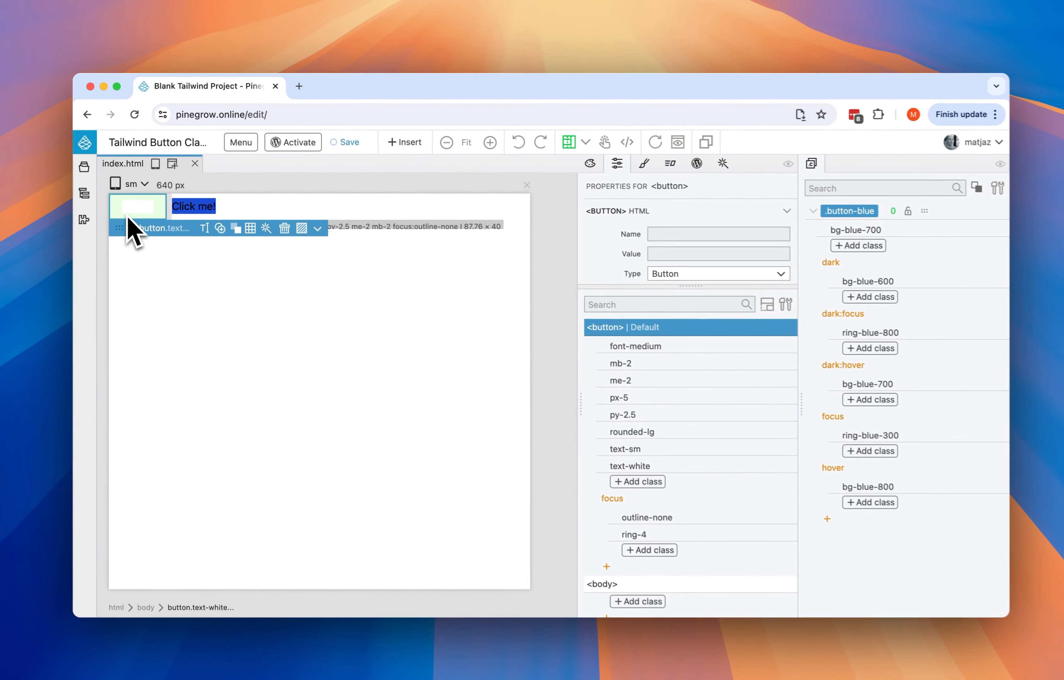
# - Assign the button-blue class to the Default button and move the class dialog clear of the two buttons
pyautogui.press('super+l')
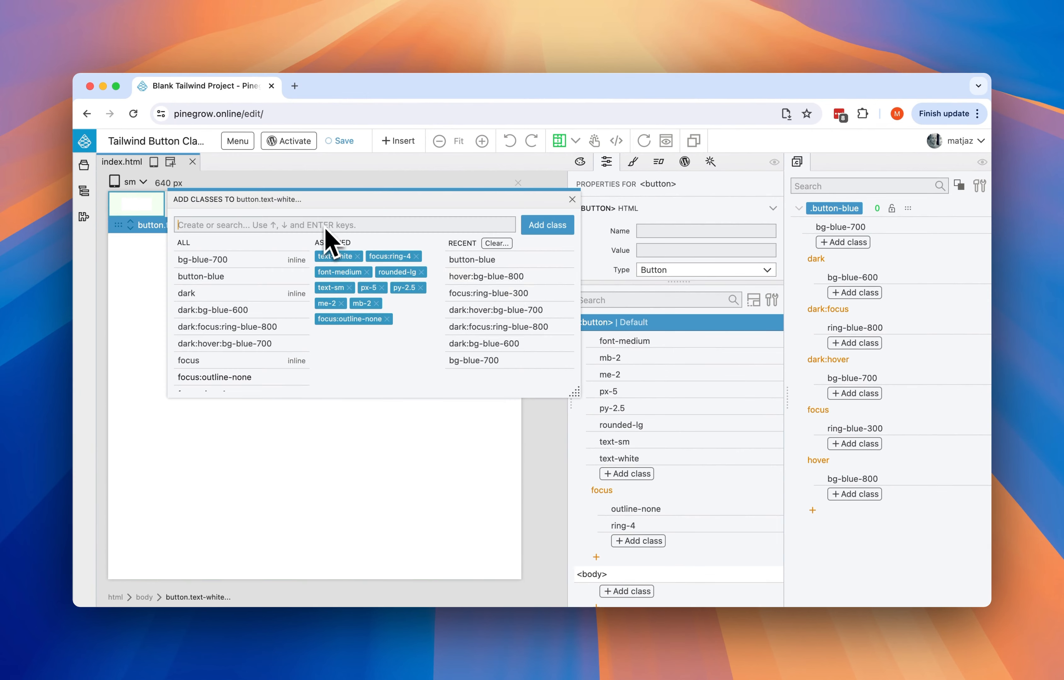
pyautogui.write('butto')
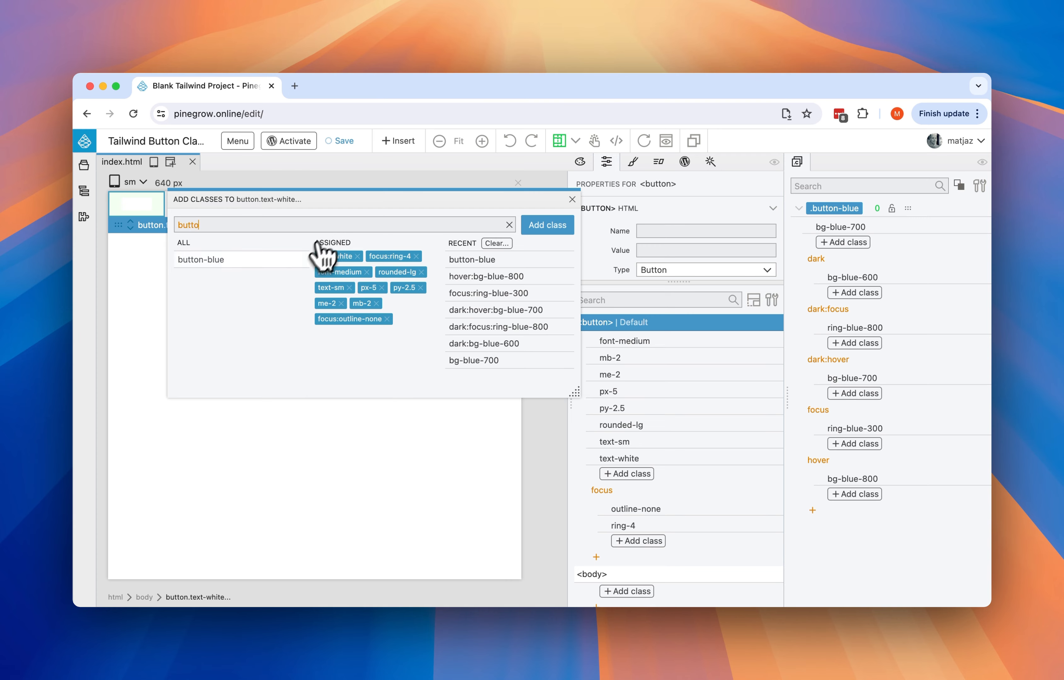
pyautogui.click(223, 259)
pyautogui.moveTo(273, 200); pyautogui.dragTo(353, 343)
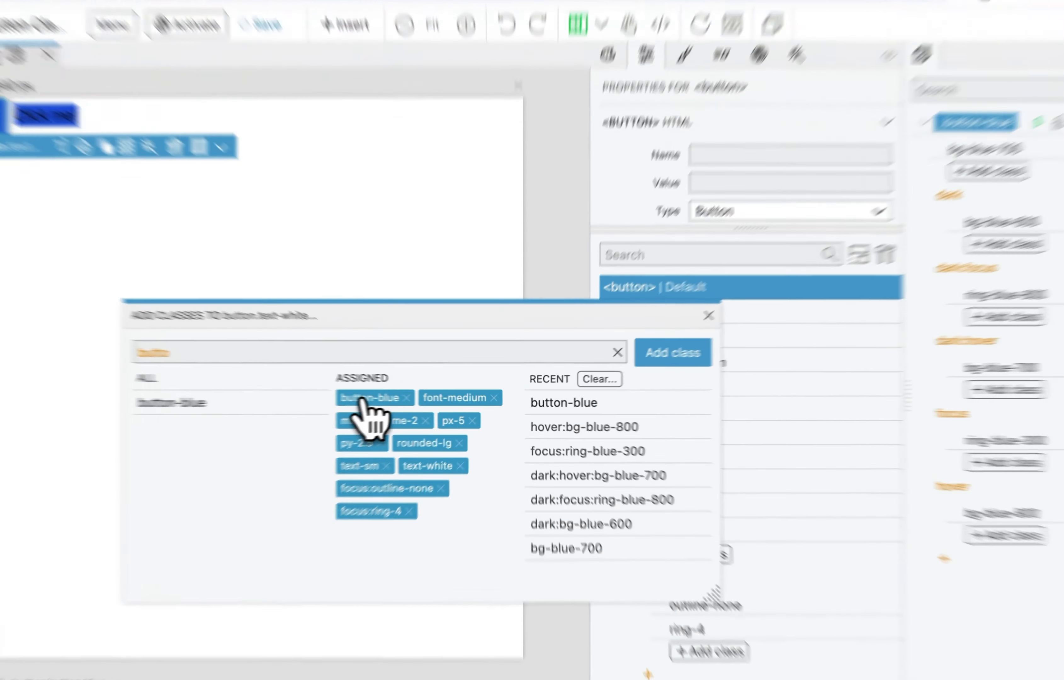
pyautogui.click(413, 399)
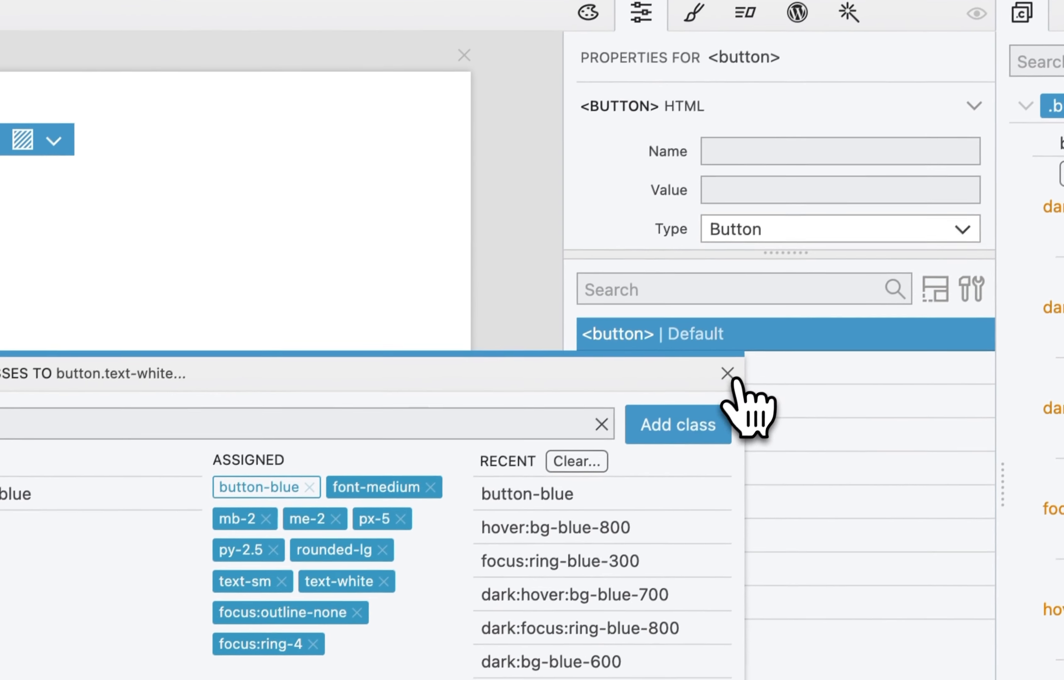
# - Remove the button-blue class from the Default button and close the class dialog
pyautogui.click(727, 373)
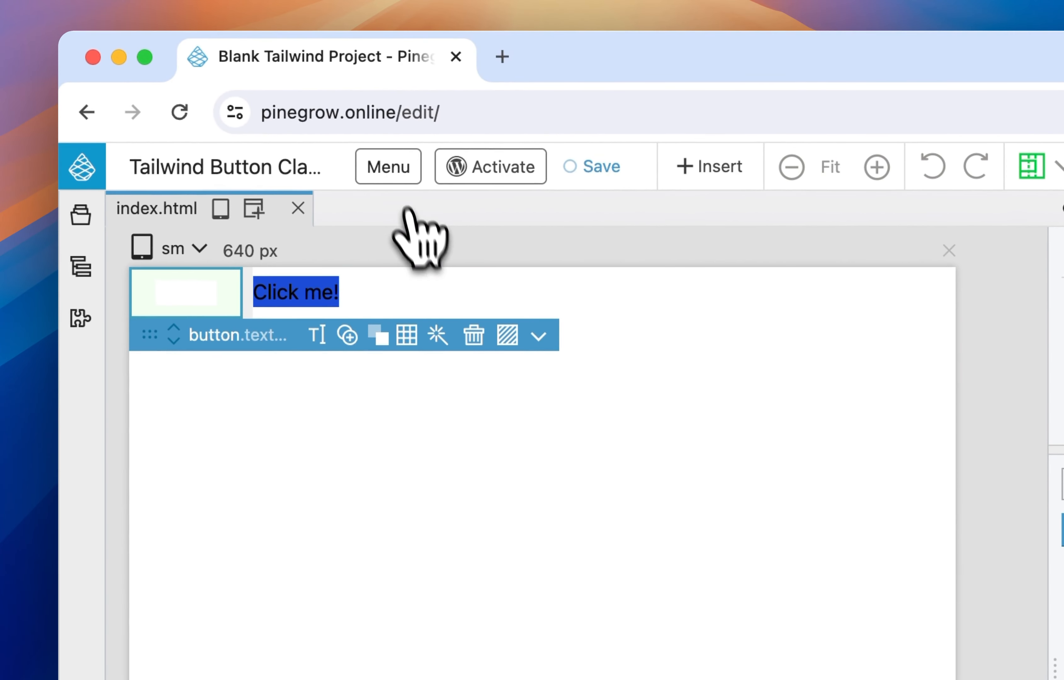
pyautogui.click(383, 164)
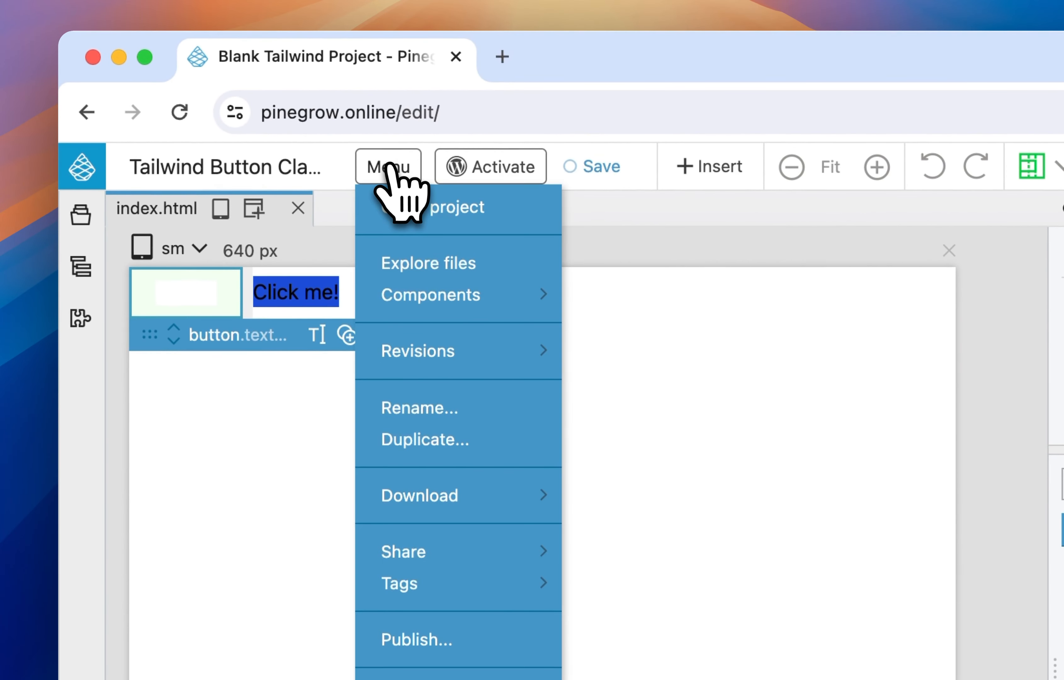
pyautogui.click(387, 165)
# - Insert the Flowbite Green button on the page, directly before the Default button
pyautogui.click(708, 170)
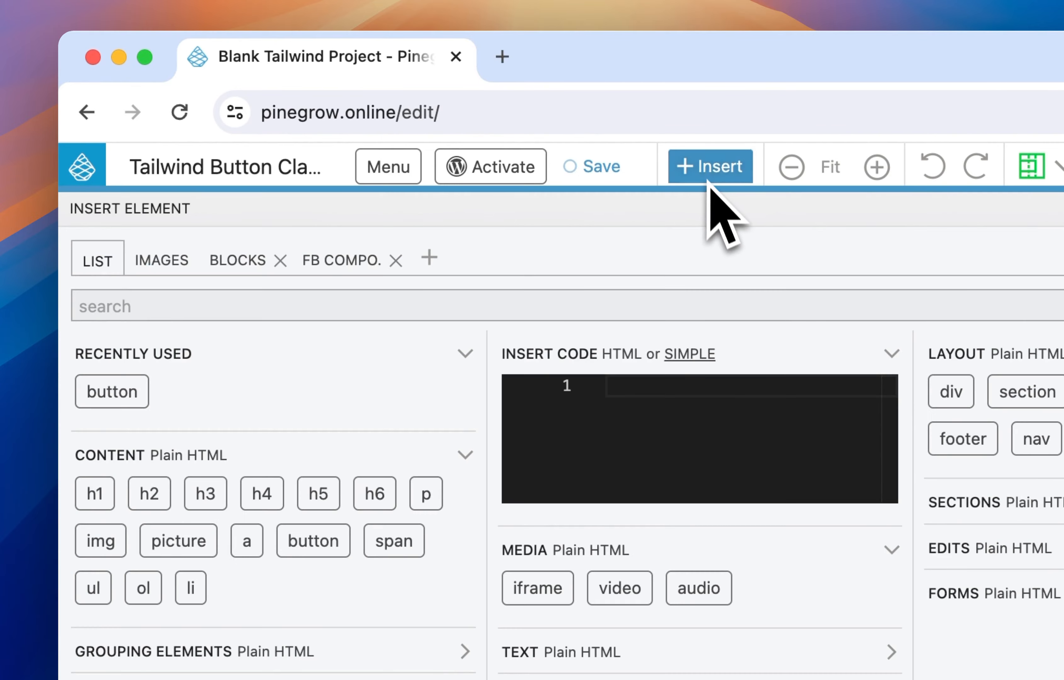
pyautogui.click(340, 262)
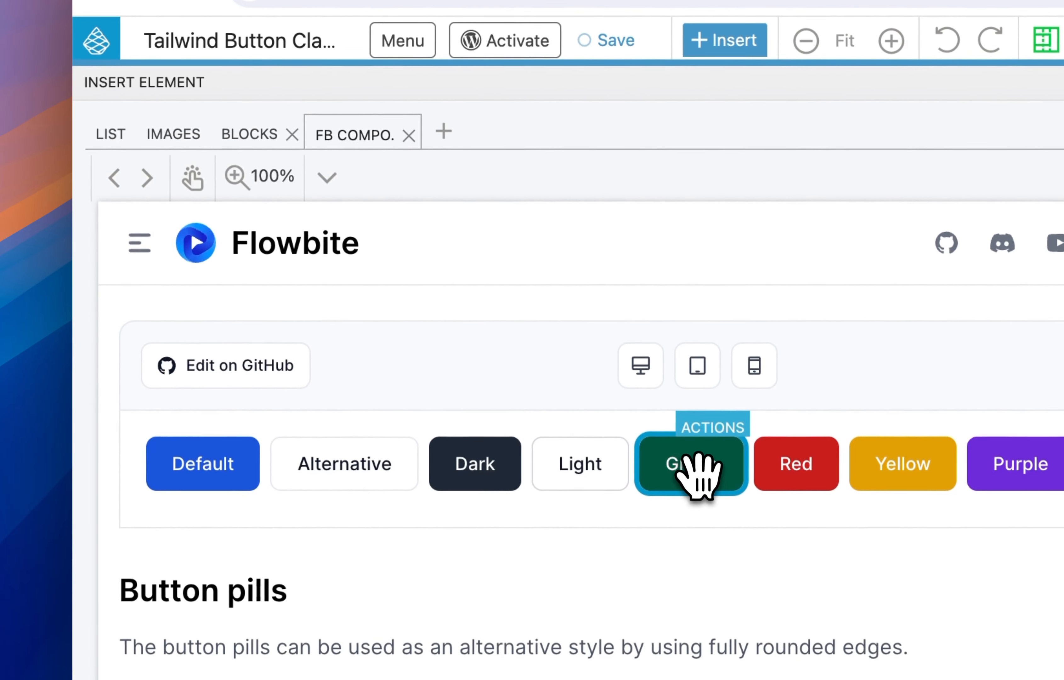
pyautogui.moveTo(693, 514); pyautogui.dragTo(637, 494)
pyautogui.moveTo(642, 443); pyautogui.dragTo(634, 443)
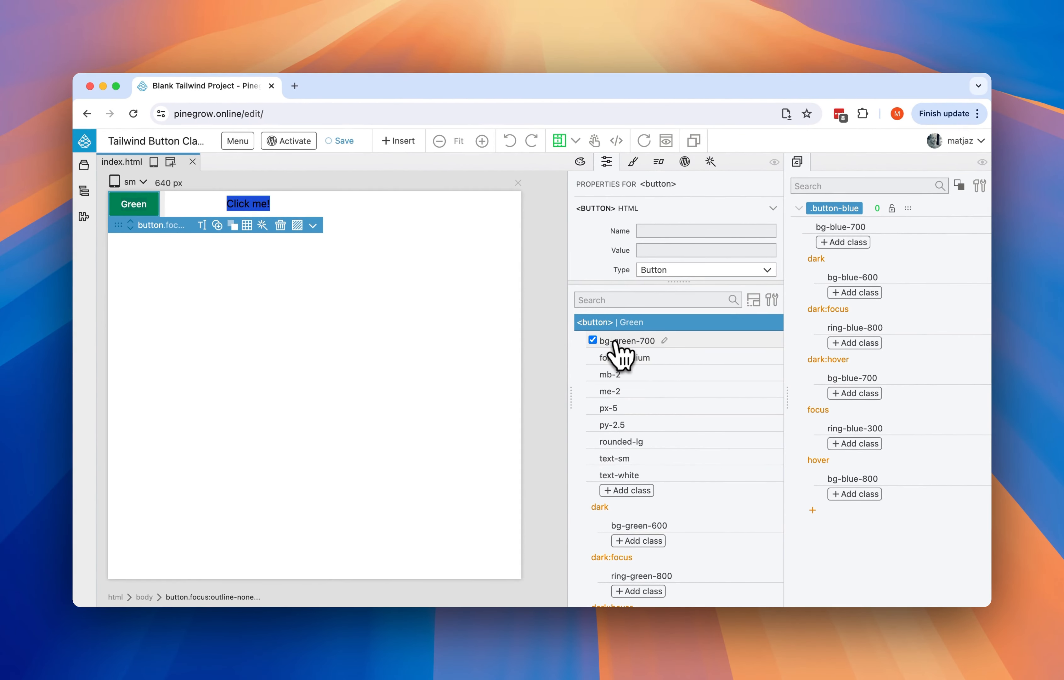
# - Disable the Green button's non-color classes, from font-medium through text-white plus focus outline-none and ring-4, keeping only the green classes
pyautogui.click(592, 357)
pyautogui.click(593, 374)
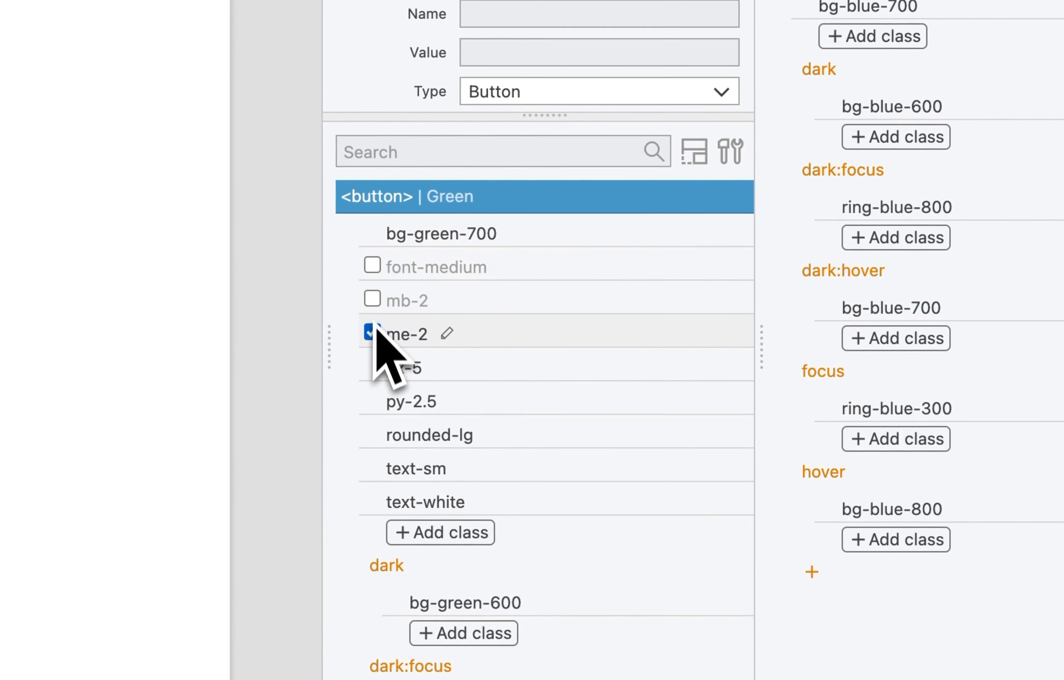
pyautogui.click(372, 332)
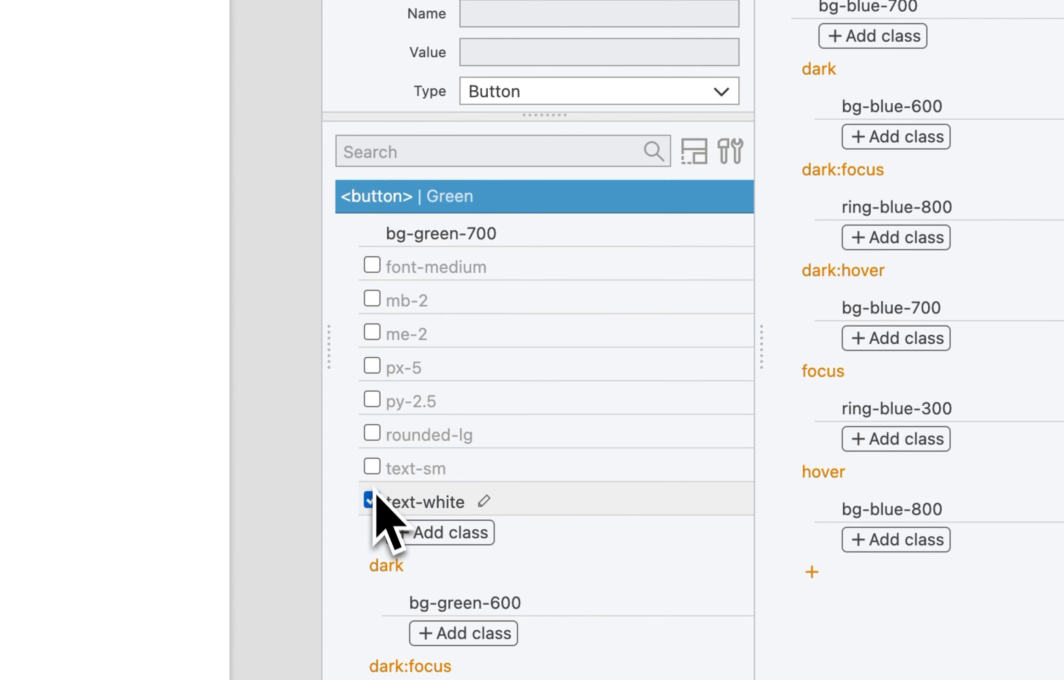
pyautogui.scroll(-10, 378, 500)
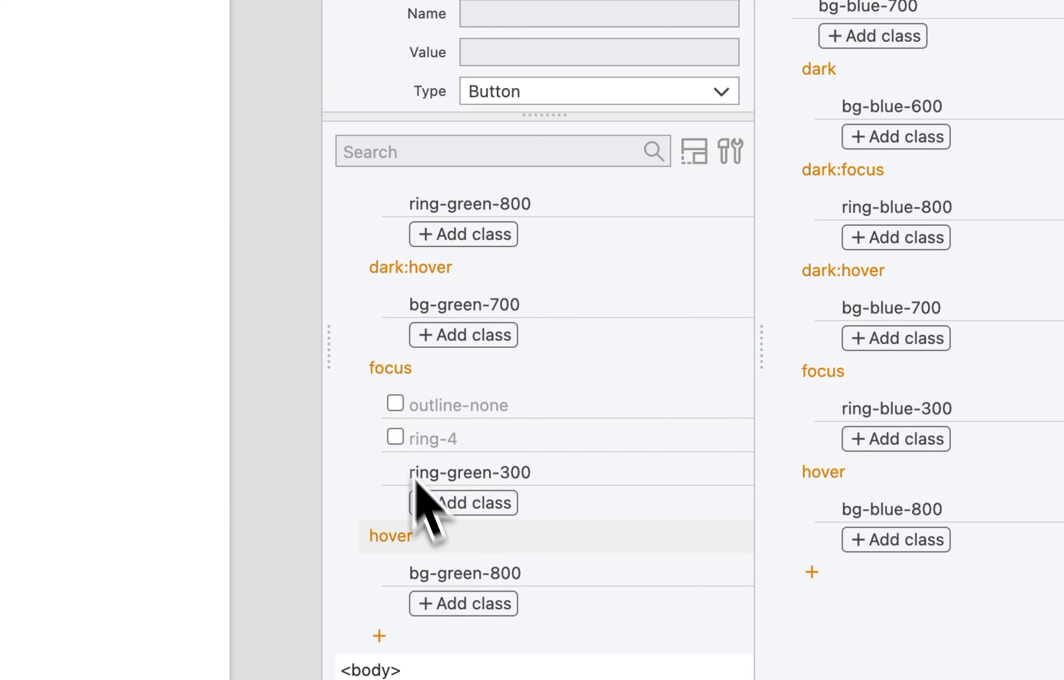
pyautogui.scroll(10, 429, 515)
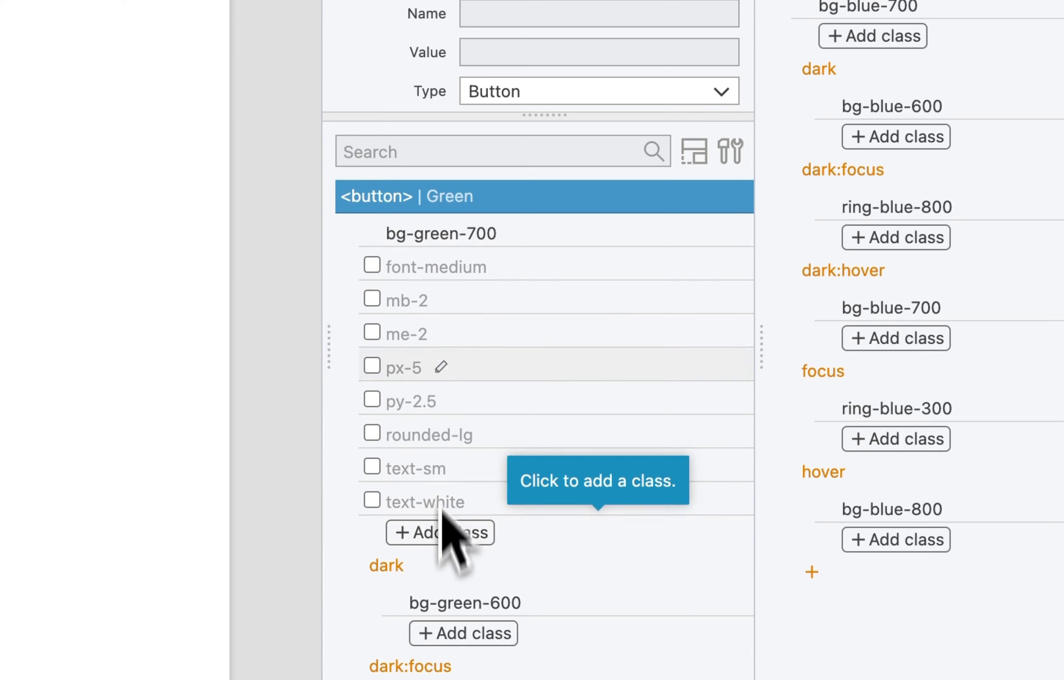
# - Create a component style with the selector .button-green from the Green button's remaining classes
pyautogui.click(694, 152)
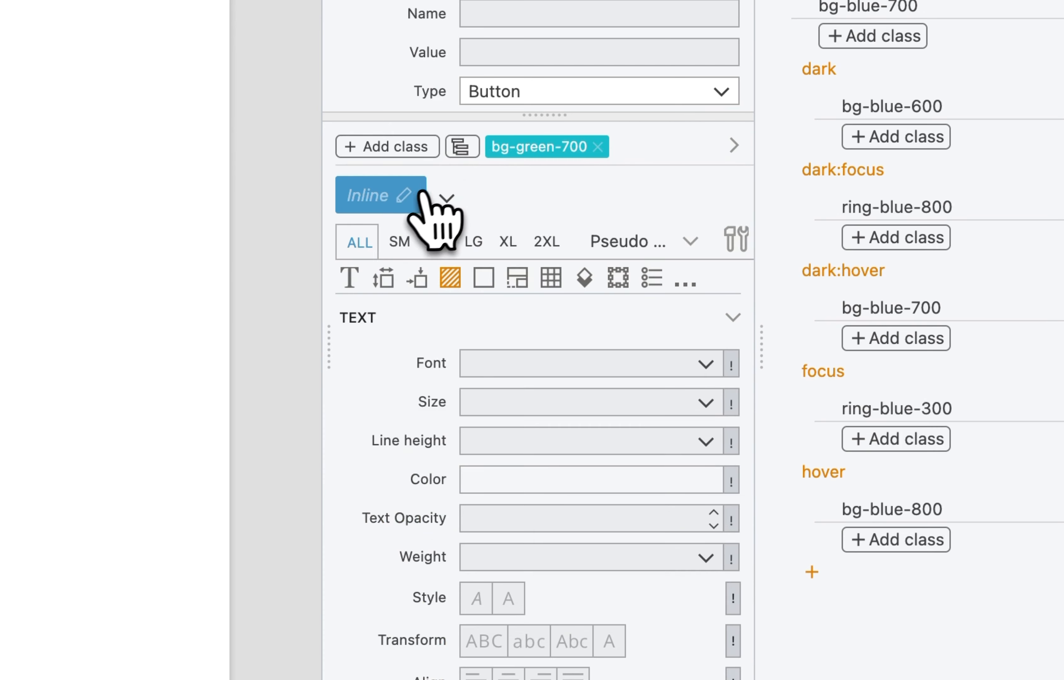
pyautogui.click(404, 199)
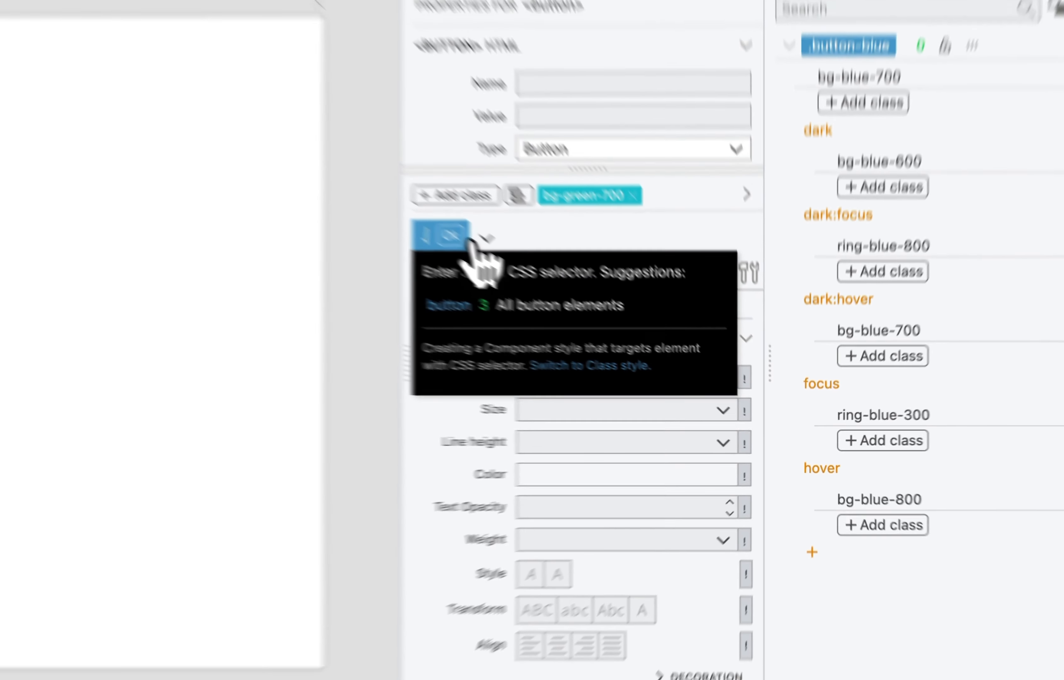
pyautogui.write('.button-')
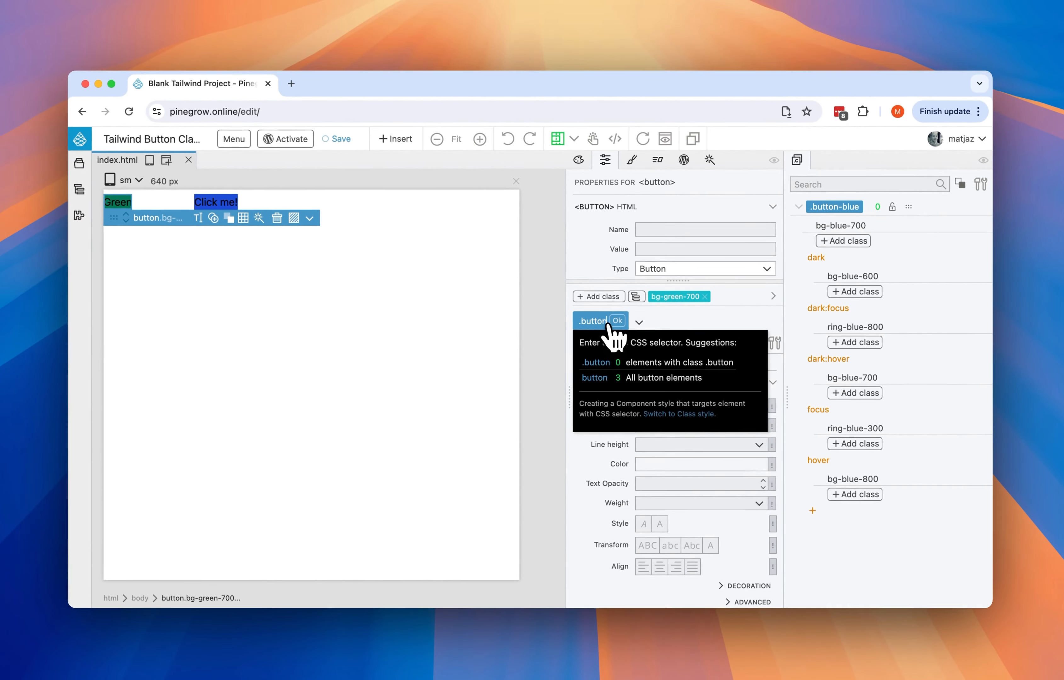
pyautogui.write('green')
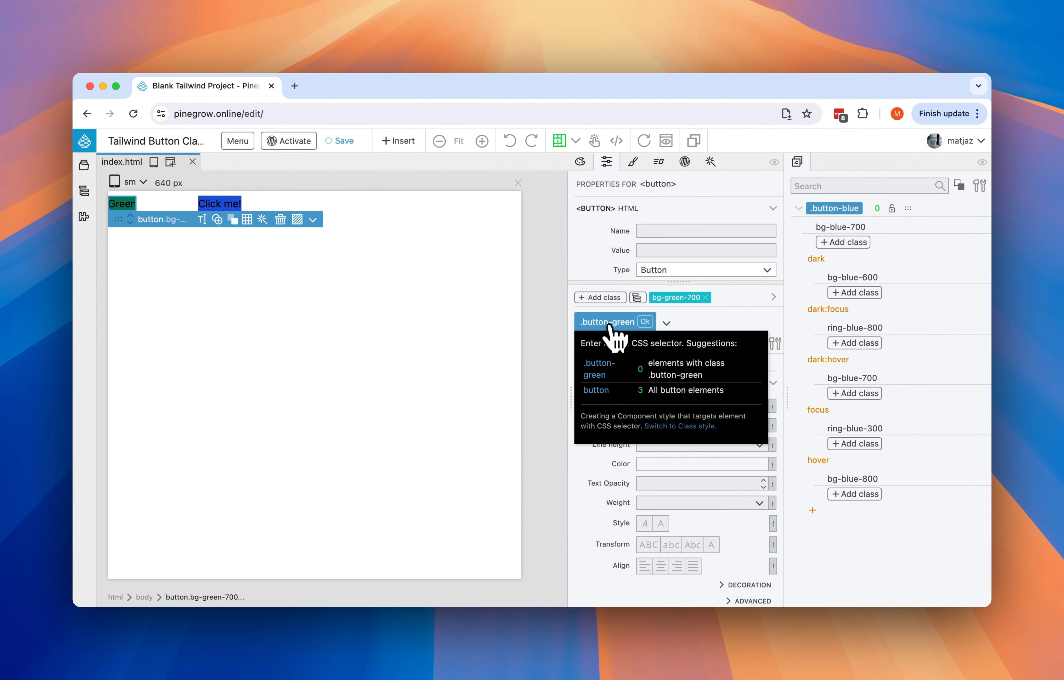
pyautogui.press('Return')
pyautogui.scroll(10, 616, 330)
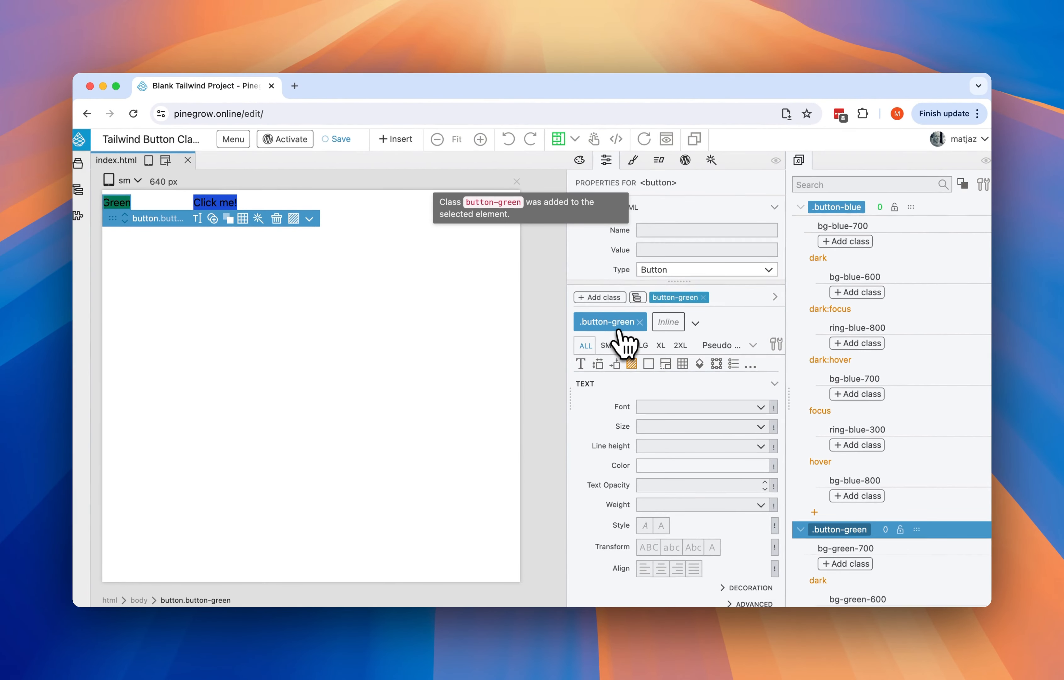
pyautogui.scroll(-10, 615, 330)
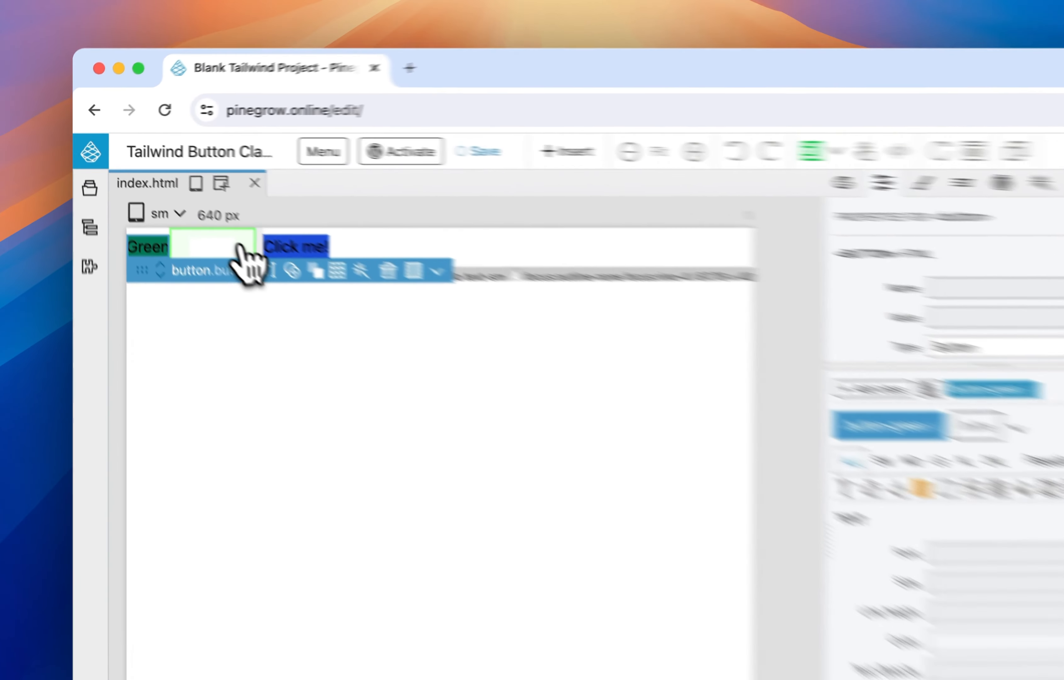
# - Collapse the .button-blue and .button-green styles in the component list and assign button-green to the Default button
pyautogui.click(177, 204)
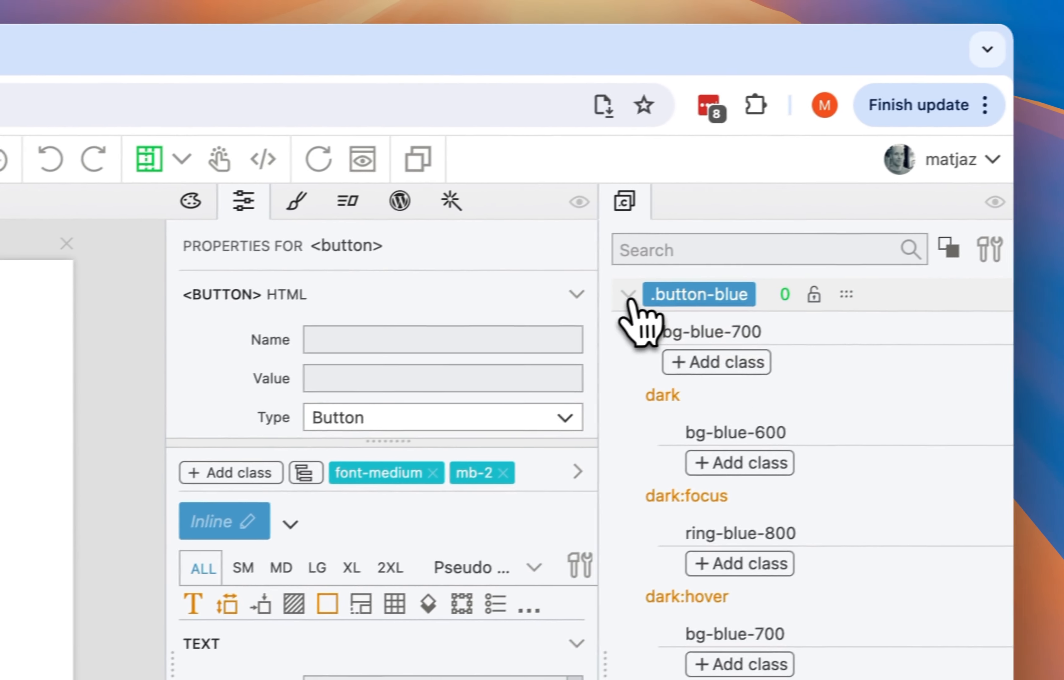
pyautogui.click(628, 294)
pyautogui.click(628, 327)
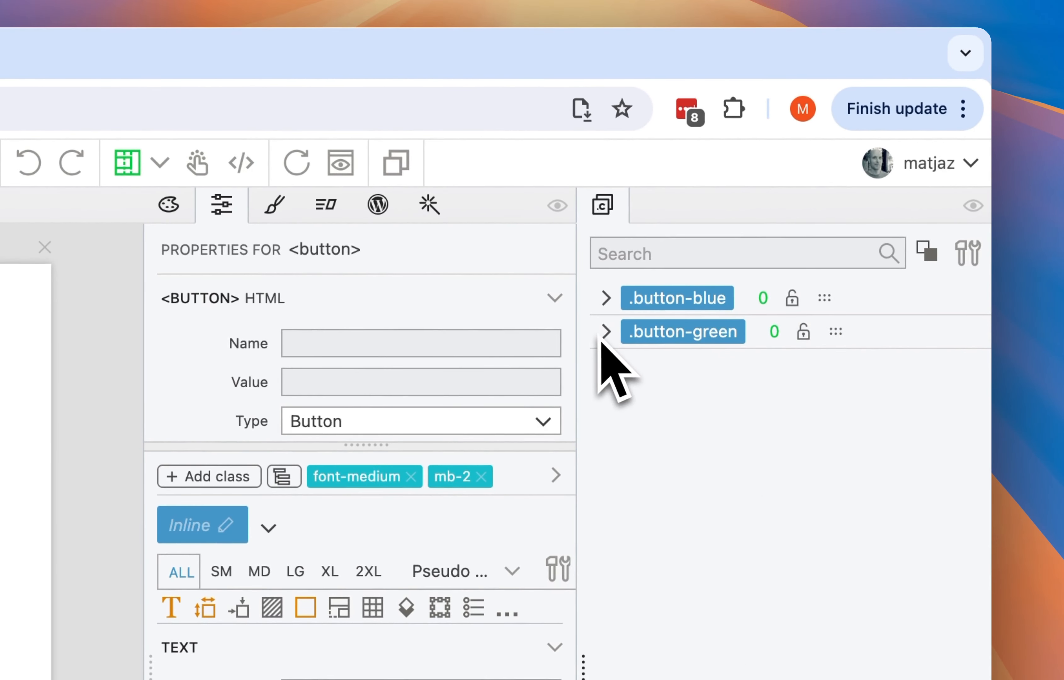
pyautogui.click(671, 339)
pyautogui.click(698, 389)
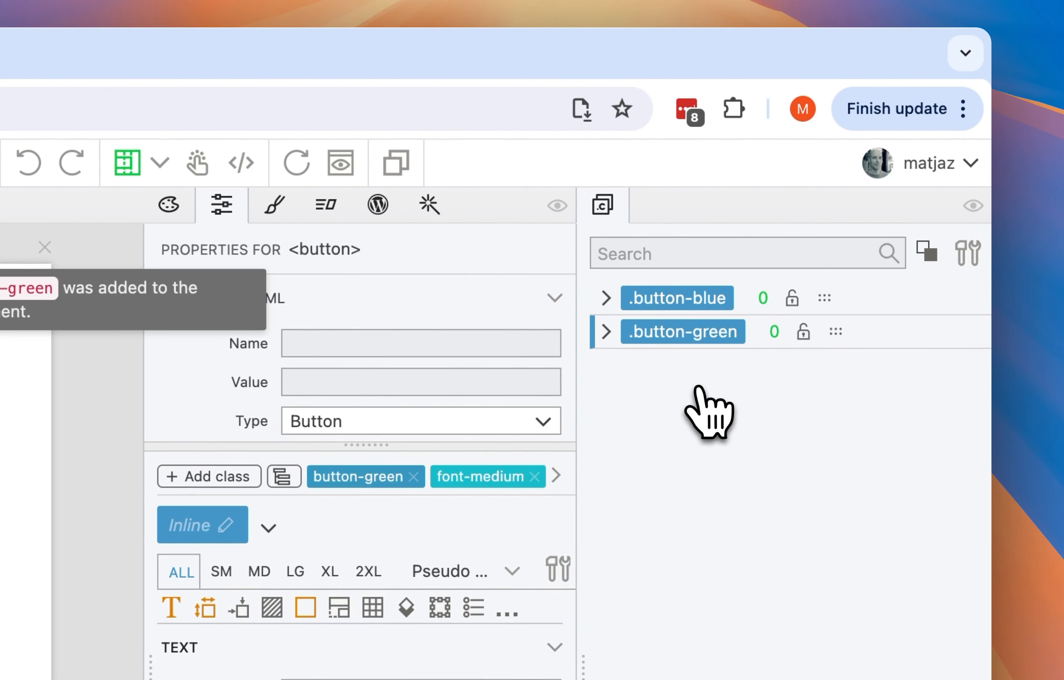
# - Replace the button-green class on the Default button with button-blue
pyautogui.rightClick(691, 333)
pyautogui.click(690, 375)
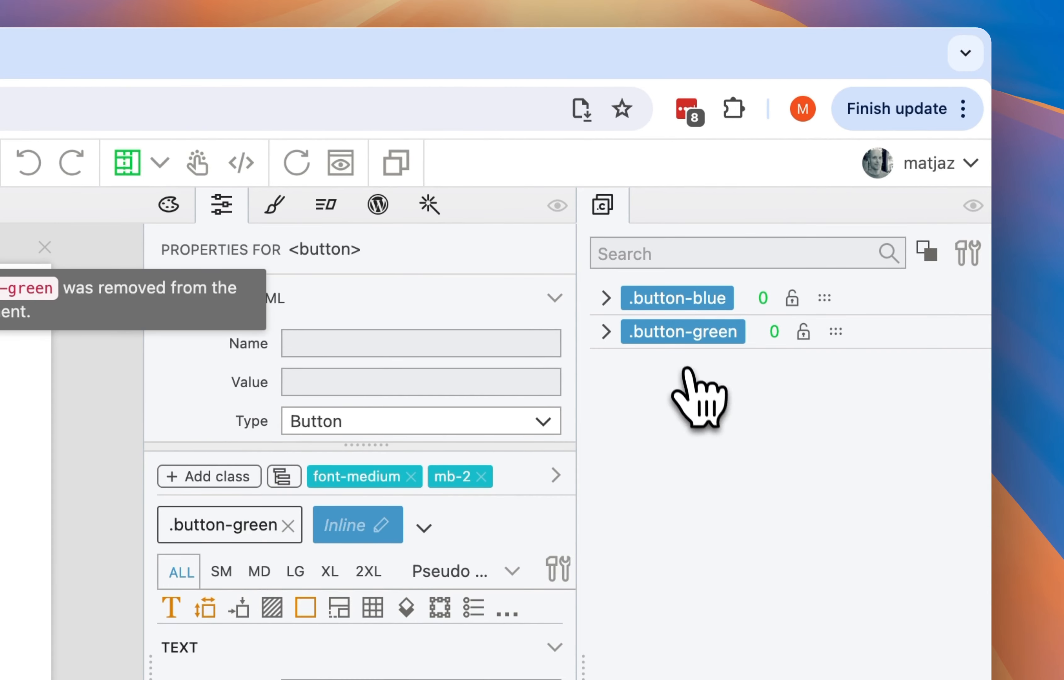
pyautogui.rightClick(676, 298)
pyautogui.click(688, 340)
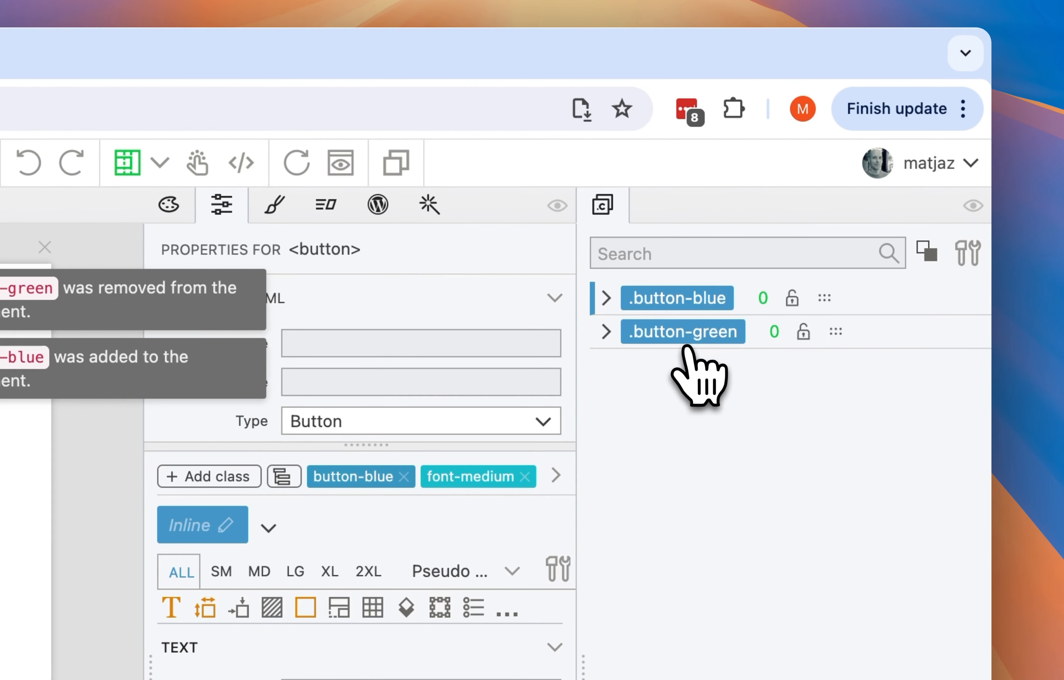